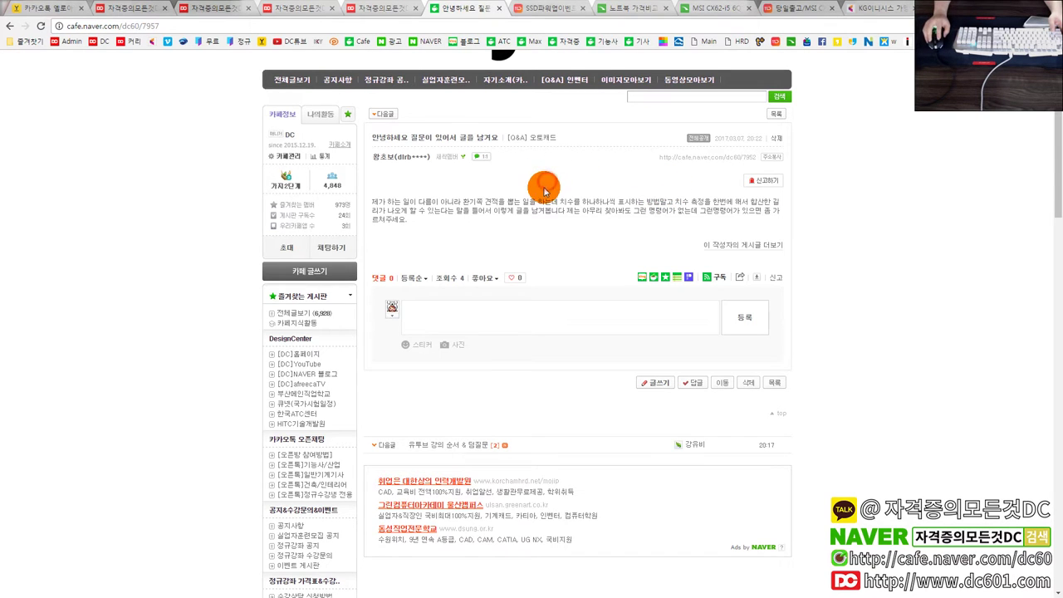
- Scroll the cafe Q&A post back up to the top so the Design Center banner shows
{"action": "scroll", "coordinate": [594, 220], "scroll_direction": "up", "scroll_amount": 1}
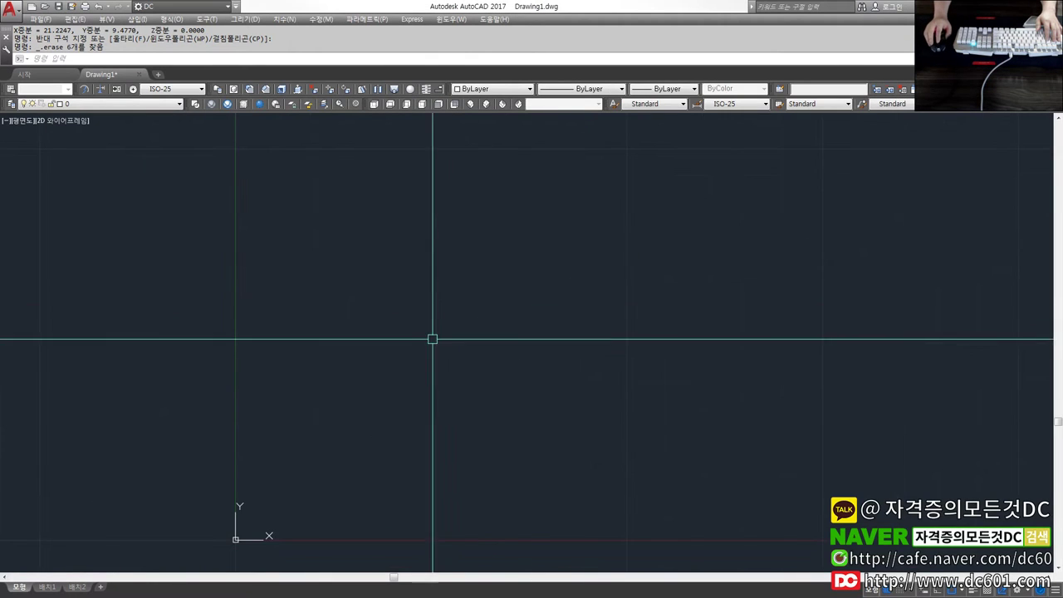
- Draw a five-segment zigzag with LINE through six points across the drawing
{"action": "mouse_move", "coordinate": [432, 337]}
{"action": "middle_mouse_down"}
{"action": "mouse_move", "coordinate": [375, 345]}
{"action": "mouse_move", "coordinate": [297, 322]}
{"action": "middle_mouse_up"}
{"action": "type", "text": "l"}
{"action": "key", "text": "Return"}
{"action": "left_click", "coordinate": [275, 361]}
{"action": "left_click", "coordinate": [298, 322]}
{"action": "left_click", "coordinate": [413, 352]}
{"action": "left_click", "coordinate": [507, 310]}
{"action": "left_click", "coordinate": [646, 344]}
{"action": "left_click", "coordinate": [729, 307]}
{"action": "key", "text": "Escape"}
{"action": "key", "text": "Escape"}
- Inspect the first zigzag segment, then start the DIST distance command
{"action": "middle_click_drag", "start_coordinate": [302, 332], "coordinate": [368, 334]}
{"action": "left_click", "coordinate": [330, 336]}
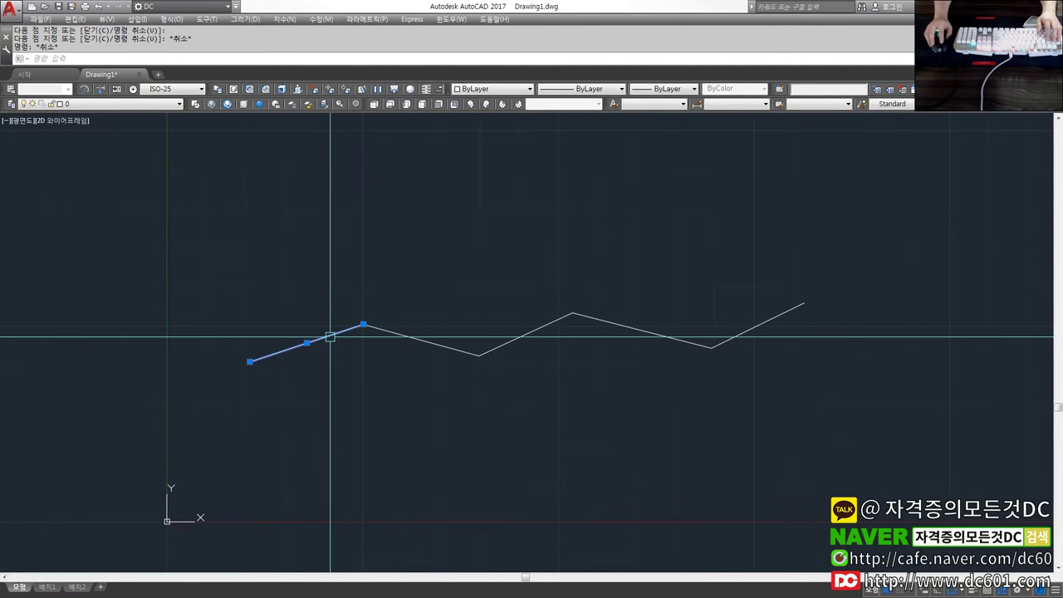
{"action": "key", "text": "Escape"}
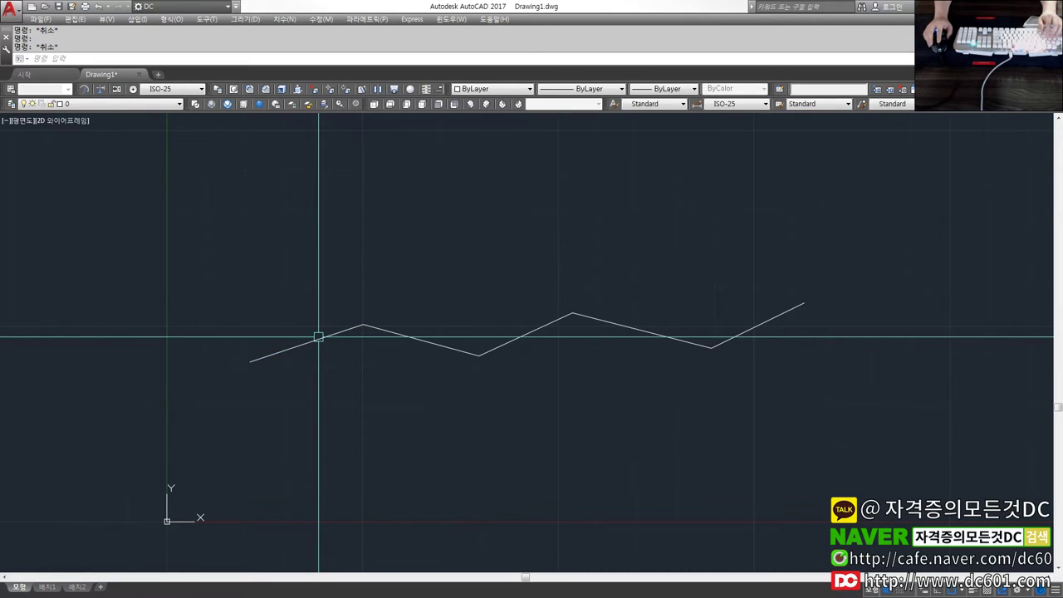
{"action": "type", "text": "di"}
{"action": "key", "text": "Return"}
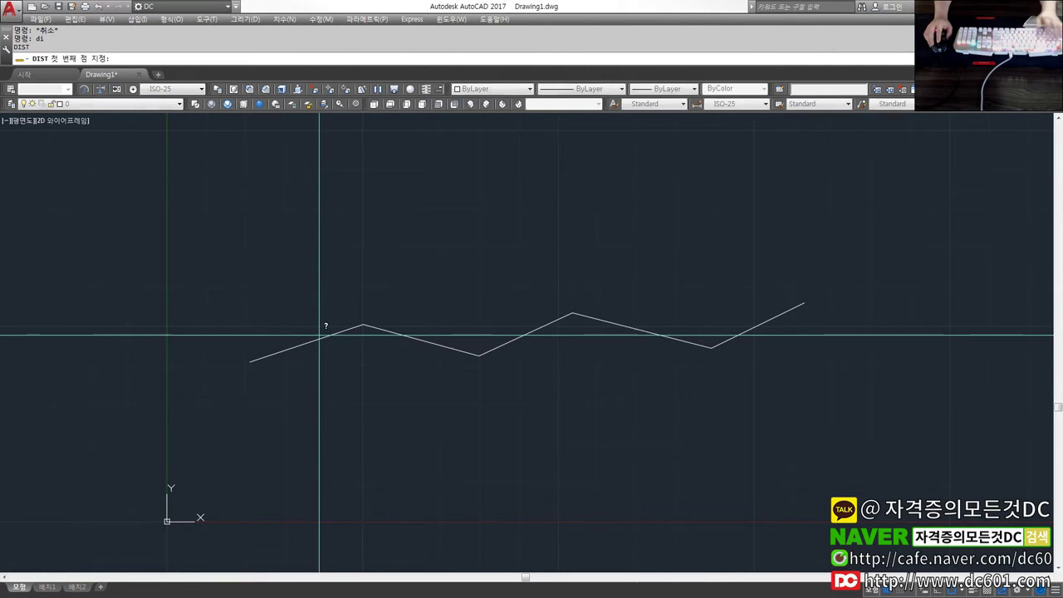
- Measure the first segment with DIST: 30.5295 long, horizontal span 28.9789
{"action": "left_click", "coordinate": [250, 361]}
{"action": "left_click", "coordinate": [363, 324]}
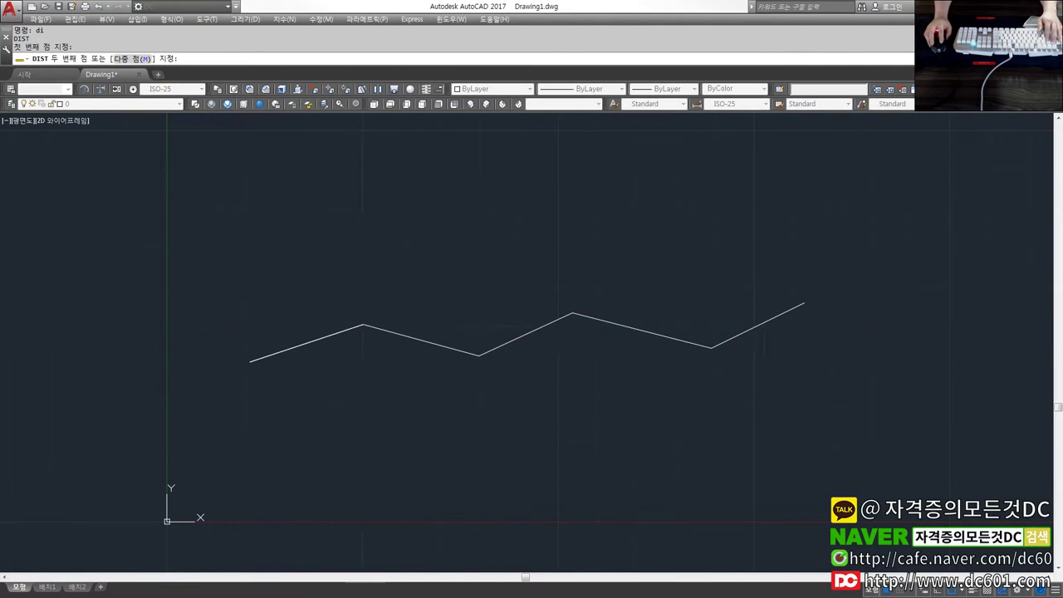
{"action": "left_click", "coordinate": [74, 58]}
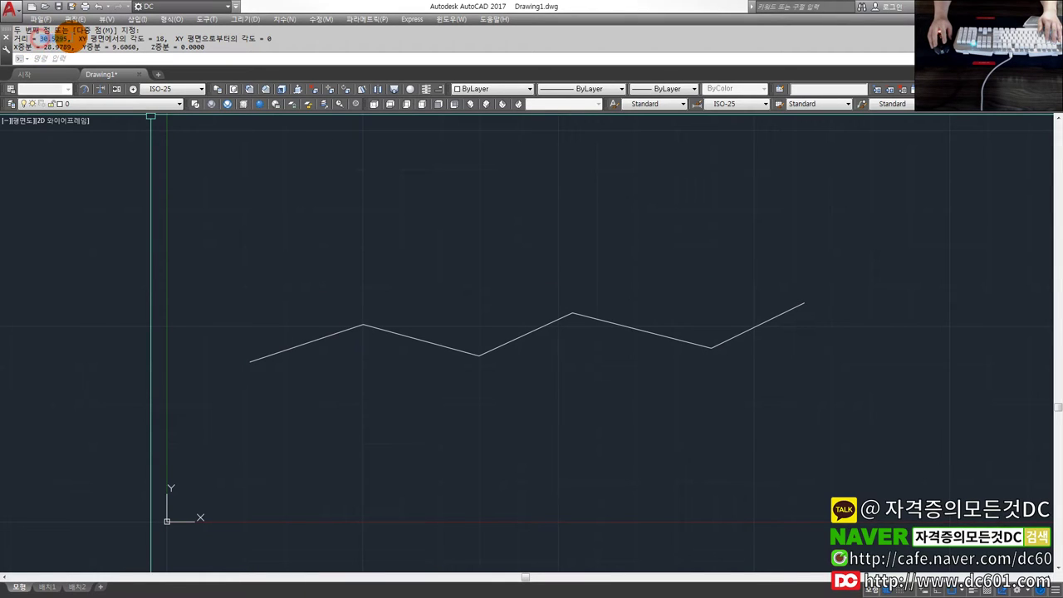
{"action": "double_click", "coordinate": [56, 47]}
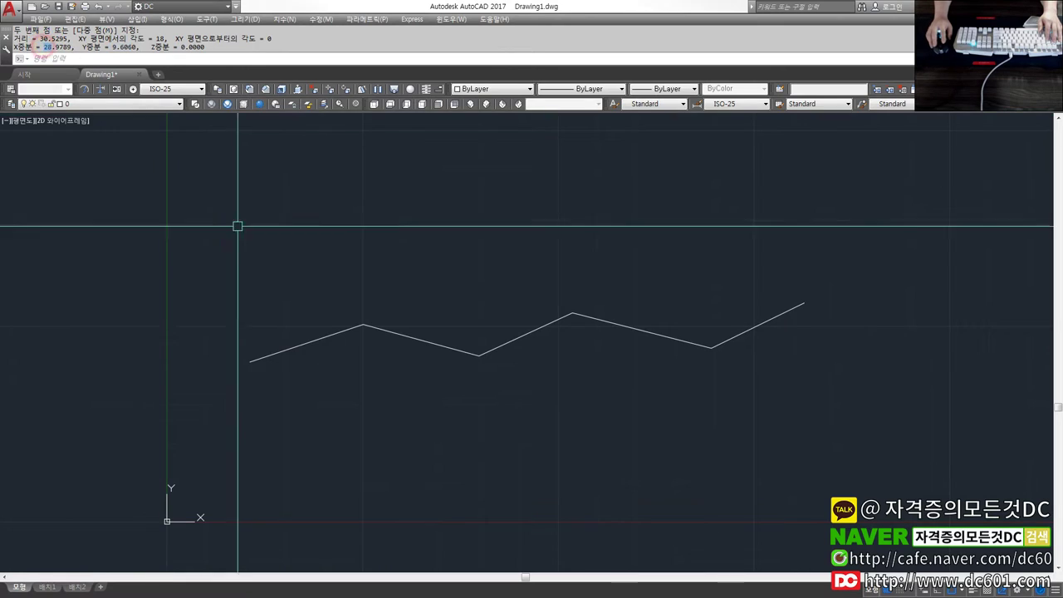
- Mark the 28.9789 horizontal span under the first segment and in the history, then reselect it
{"action": "left_click", "coordinate": [296, 330]}
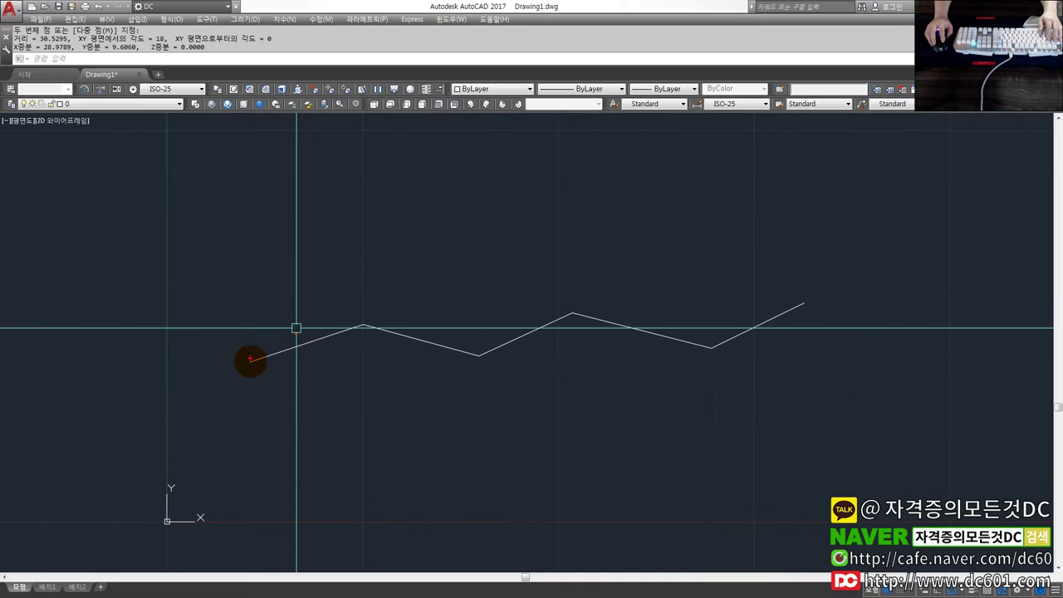
{"action": "left_click_drag", "start_coordinate": [250, 366], "coordinate": [362, 357]}
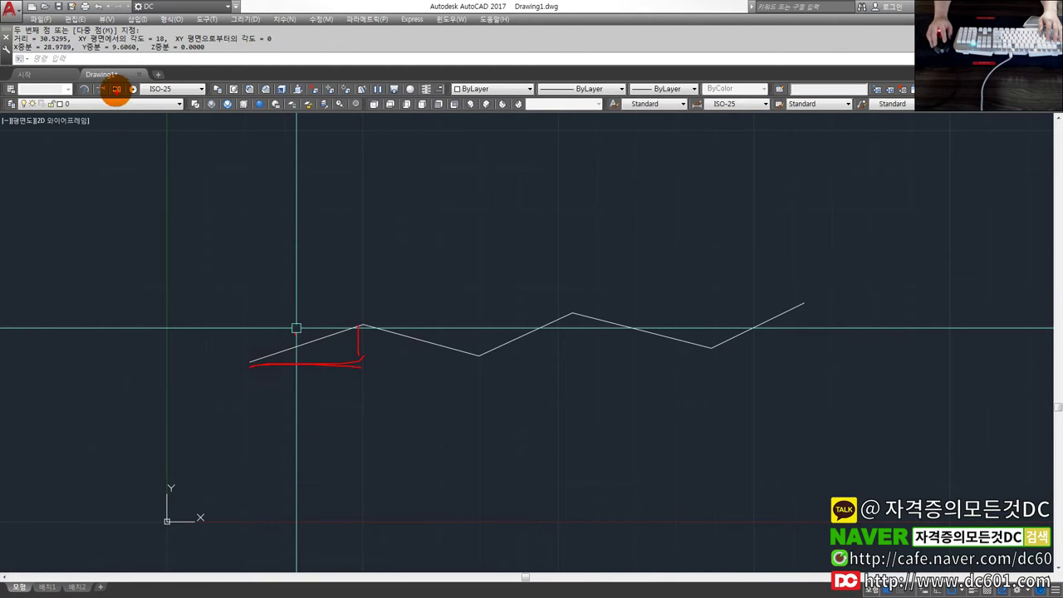
{"action": "left_click_drag", "start_coordinate": [51, 55], "coordinate": [59, 50]}
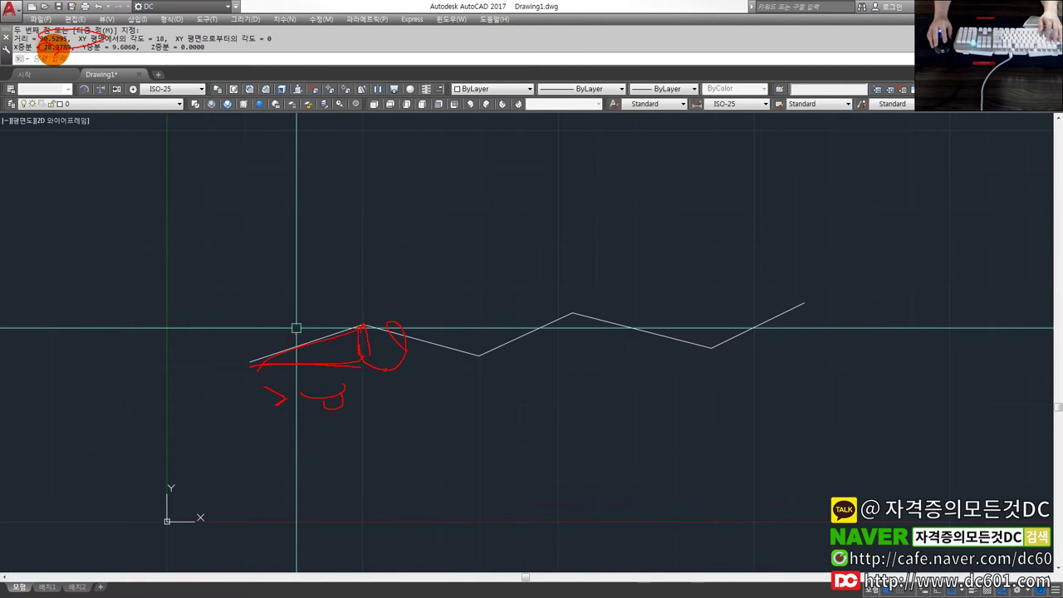
{"action": "key", "text": "Escape"}
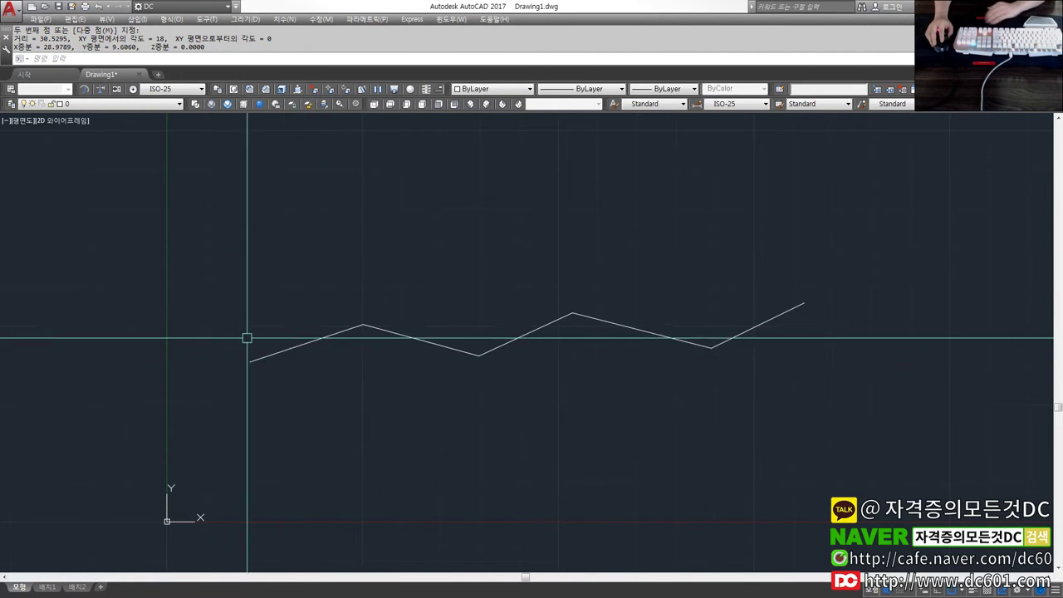
{"action": "middle_click_drag", "start_coordinate": [398, 346], "coordinate": [392, 349]}
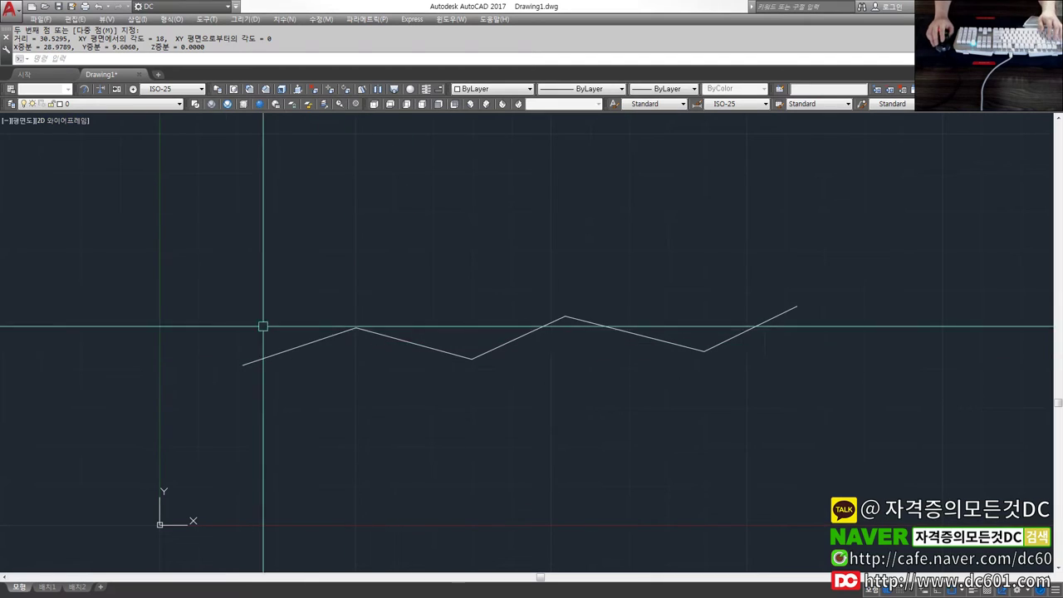
{"action": "left_click", "coordinate": [278, 352]}
- Attempt linear dimensions on the first zigzag segment, cancelling each try
{"action": "left_click", "coordinate": [831, 423]}
{"action": "left_click", "coordinate": [333, 287]}
{"action": "key", "text": "Escape"}
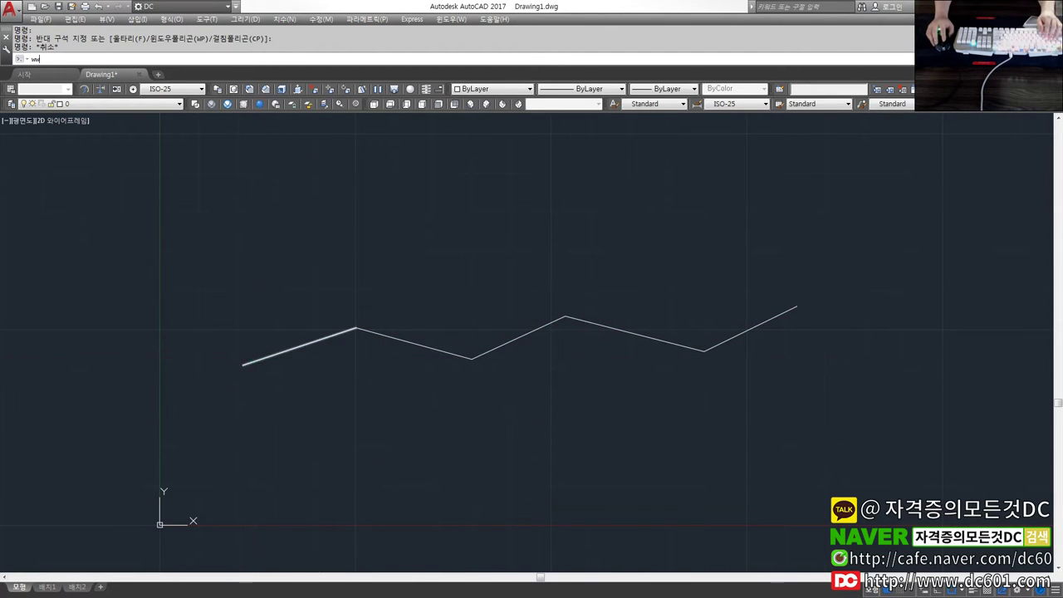
{"action": "key", "text": "Return"}
{"action": "left_click", "coordinate": [243, 364]}
{"action": "left_click", "coordinate": [352, 329]}
{"action": "key", "text": "Escape"}
{"action": "left_click", "coordinate": [249, 362]}
{"action": "key", "text": "Escape"}
{"action": "key", "text": "Return"}
{"action": "left_click", "coordinate": [308, 343]}
{"action": "key", "text": "Escape"}
- Add aligned dimensions 30.53 and 30.63 above the first two zigzag segments
{"action": "type", "text": "q"}
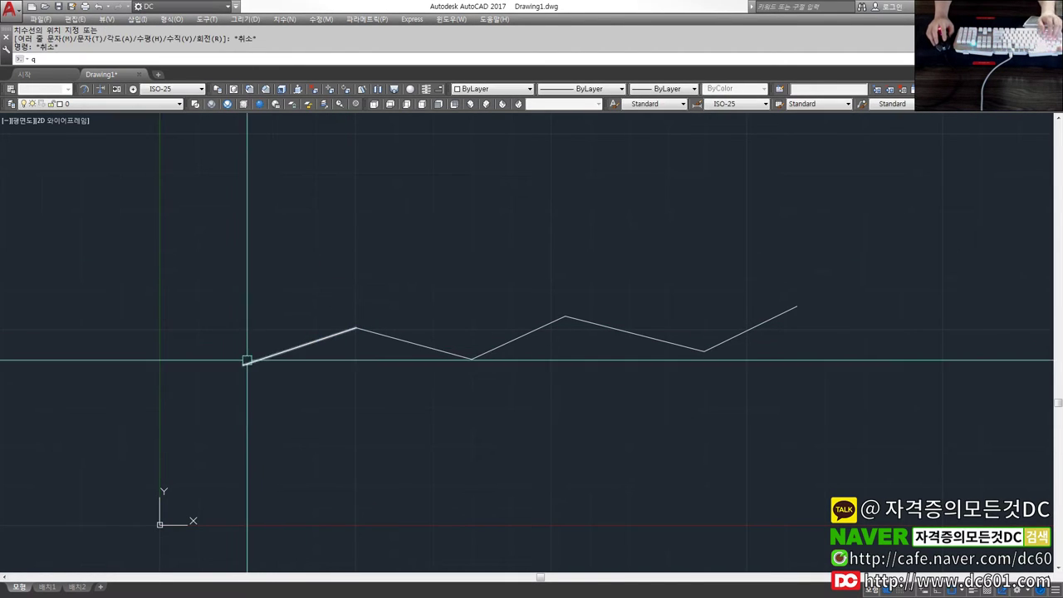
{"action": "key", "text": "Return"}
{"action": "left_click", "coordinate": [244, 363]}
{"action": "left_click", "coordinate": [356, 329]}
{"action": "left_click", "coordinate": [282, 296]}
{"action": "key", "text": "Return"}
{"action": "left_click", "coordinate": [355, 328]}
{"action": "left_click", "coordinate": [472, 359]}
{"action": "left_click", "coordinate": [448, 274]}
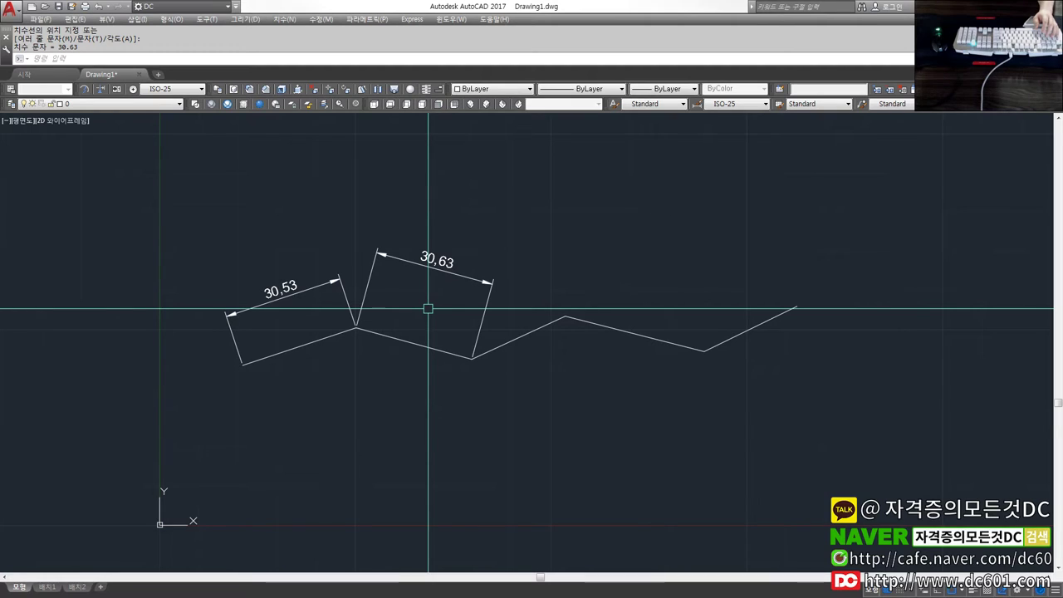
- Start ERASE and window-select both aligned dimensions
{"action": "type", "text": "e"}
{"action": "key", "text": "Return"}
{"action": "left_click", "coordinate": [404, 299]}
{"action": "left_click", "coordinate": [266, 242]}
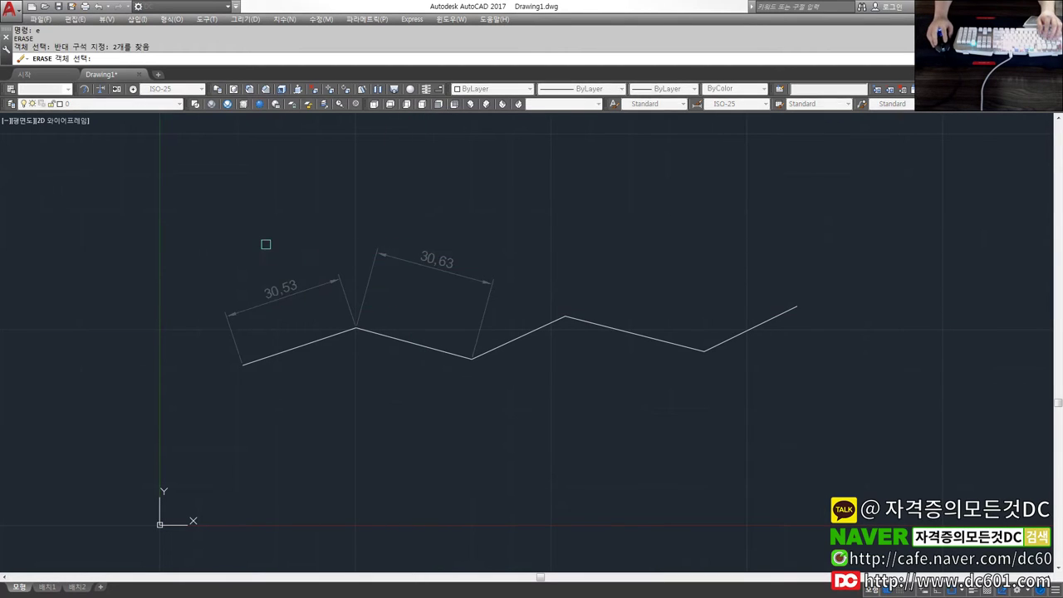
- Erase the two dimensions, then start and cancel an AREA measurement
{"action": "key", "text": "Return"}
{"action": "type", "text": "aa"}
{"action": "key", "text": "Return"}
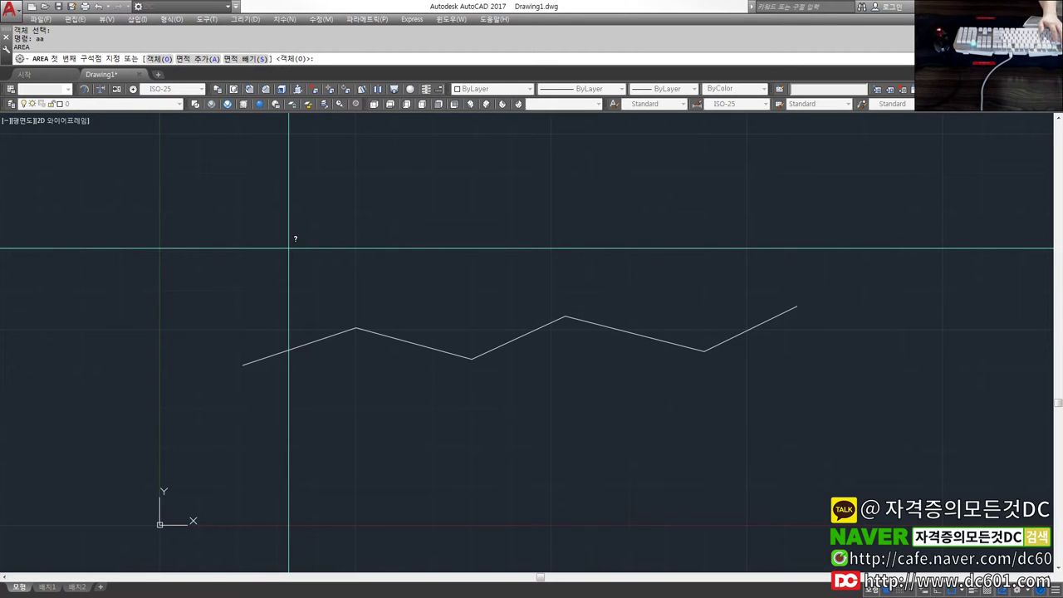
{"action": "key", "text": "Escape"}
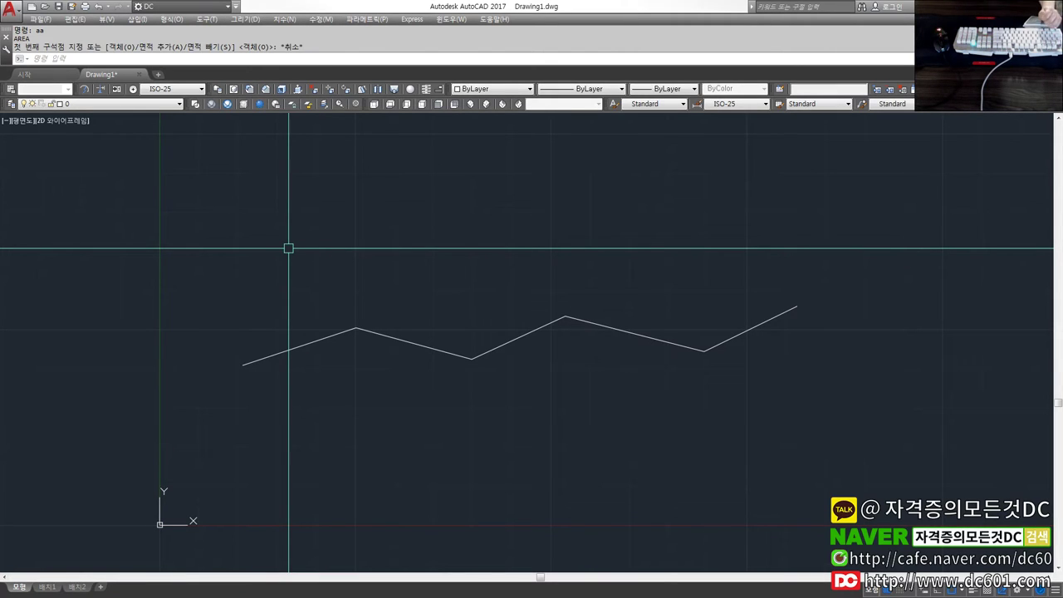
- Check that the zigzag segments are still separate, then start JOIN
{"action": "middle_click_drag", "start_coordinate": [358, 301], "coordinate": [307, 335]}
{"action": "left_click", "coordinate": [260, 373]}
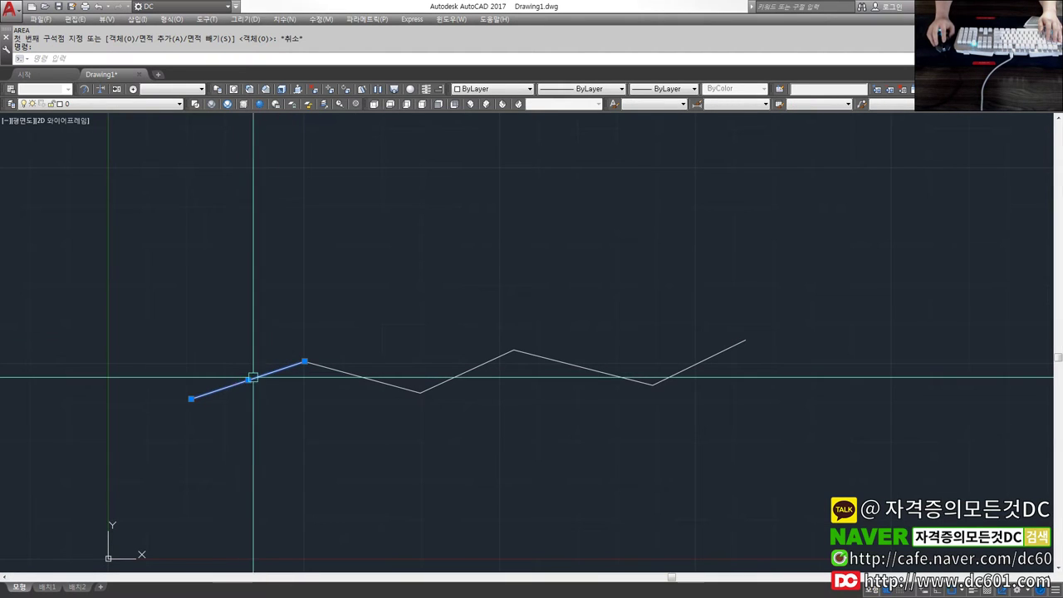
{"action": "left_click", "coordinate": [380, 380]}
{"action": "left_click", "coordinate": [474, 382]}
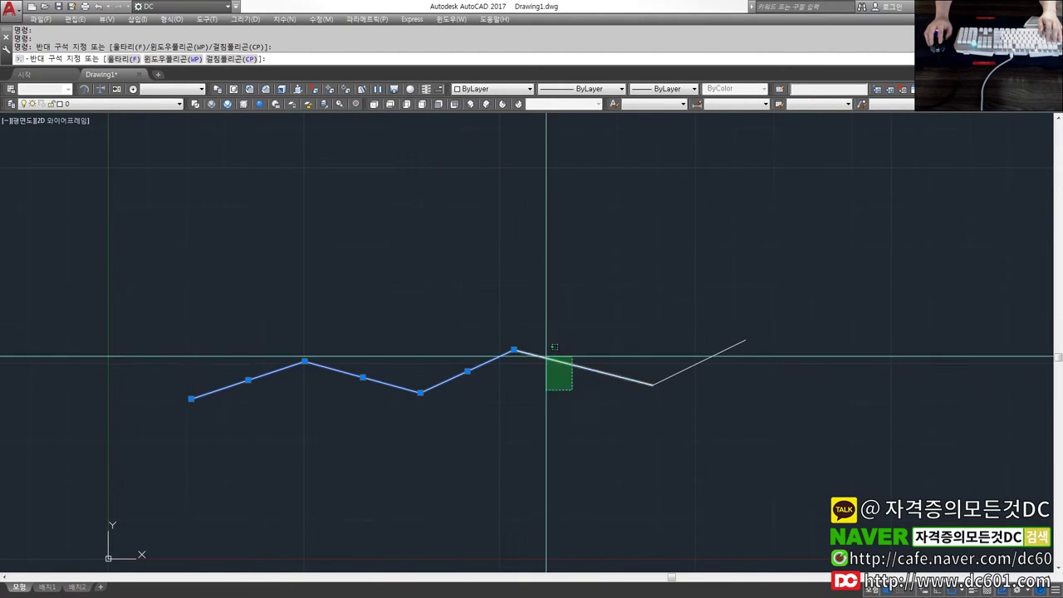
{"action": "key", "text": "Escape"}
{"action": "key", "text": "Escape"}
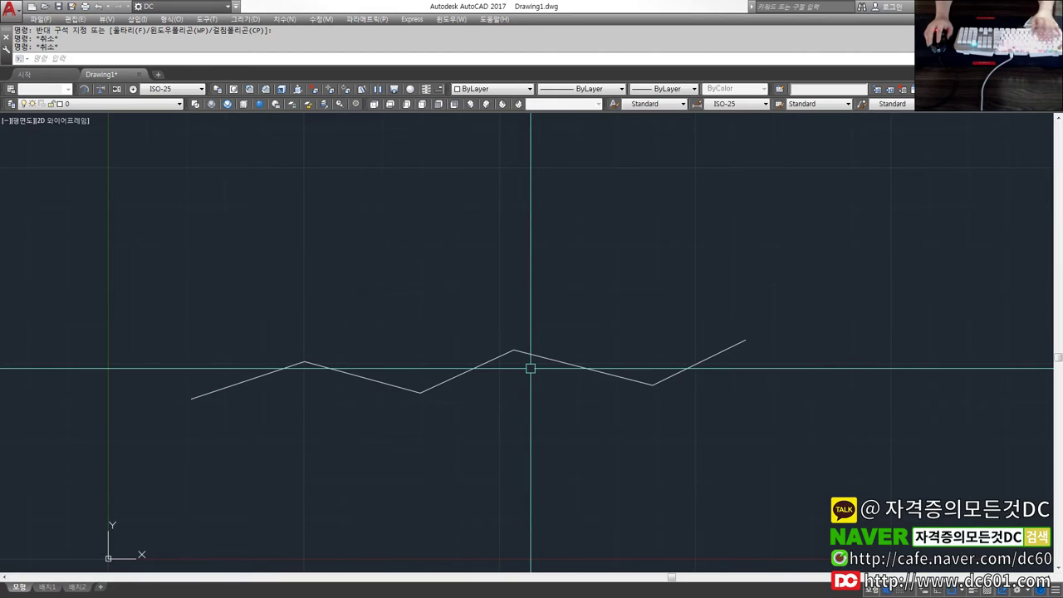
{"action": "type", "text": "j"}
{"action": "key", "text": "Return"}
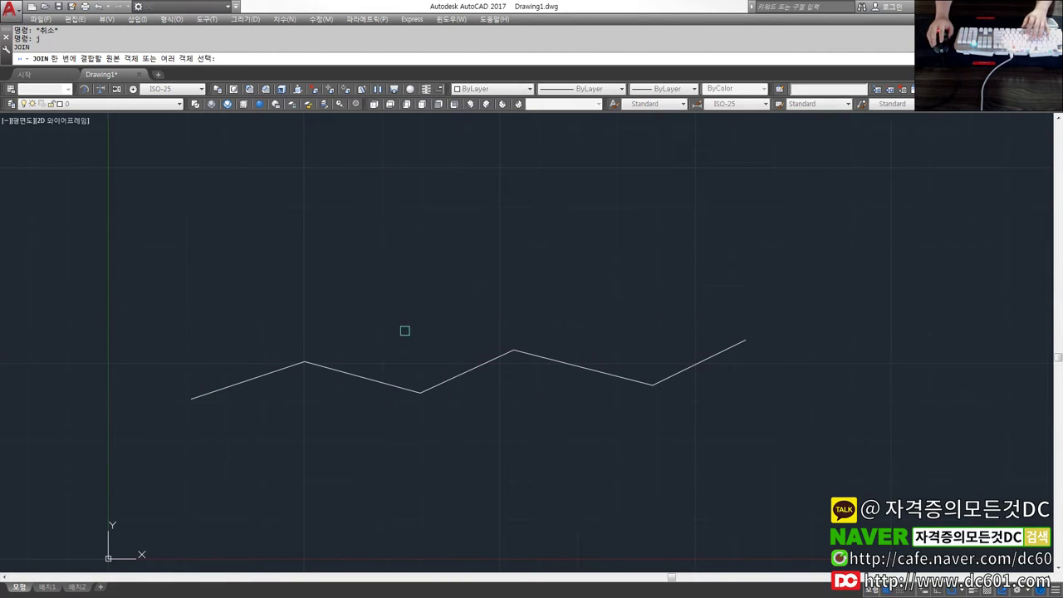
- Window-select all five lines and join them into one polyline
{"action": "left_click", "coordinate": [779, 451]}
{"action": "left_click", "coordinate": [291, 340]}
{"action": "key", "text": "Return"}
{"action": "left_click", "coordinate": [336, 370]}
{"action": "key", "text": "Escape"}
{"action": "key", "text": "Escape"}
- Rerun JOIN and select the zigzag to confirm it is one piece
{"action": "type", "text": "k"}
{"action": "key", "text": "Escape"}
{"action": "type", "text": "j"}
{"action": "key", "text": "Return"}
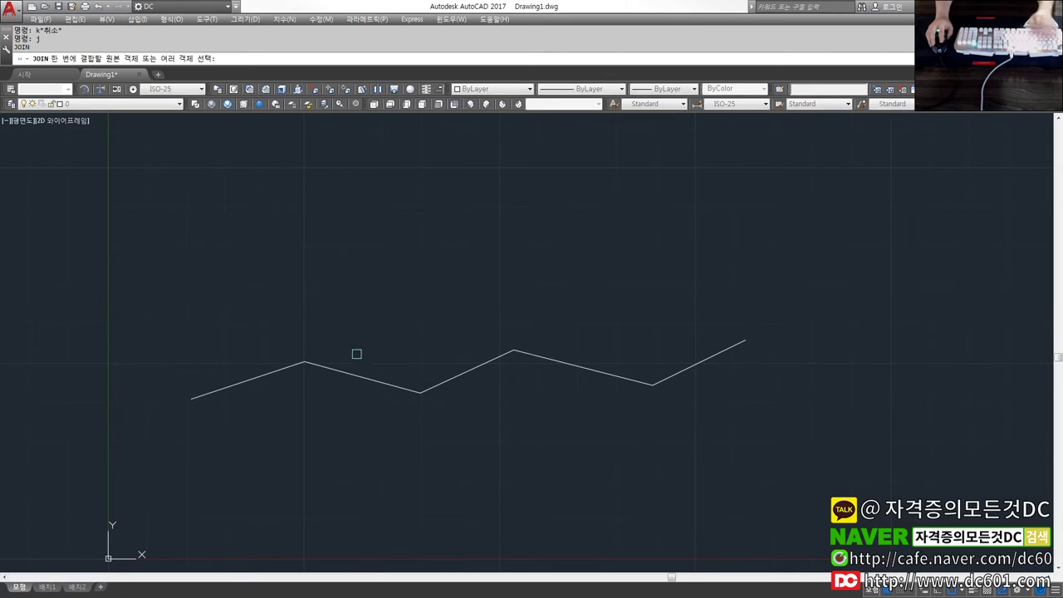
{"action": "key", "text": "Escape"}
{"action": "left_click", "coordinate": [338, 368]}
{"action": "key", "text": "Escape"}
{"action": "left_click", "coordinate": [339, 369]}
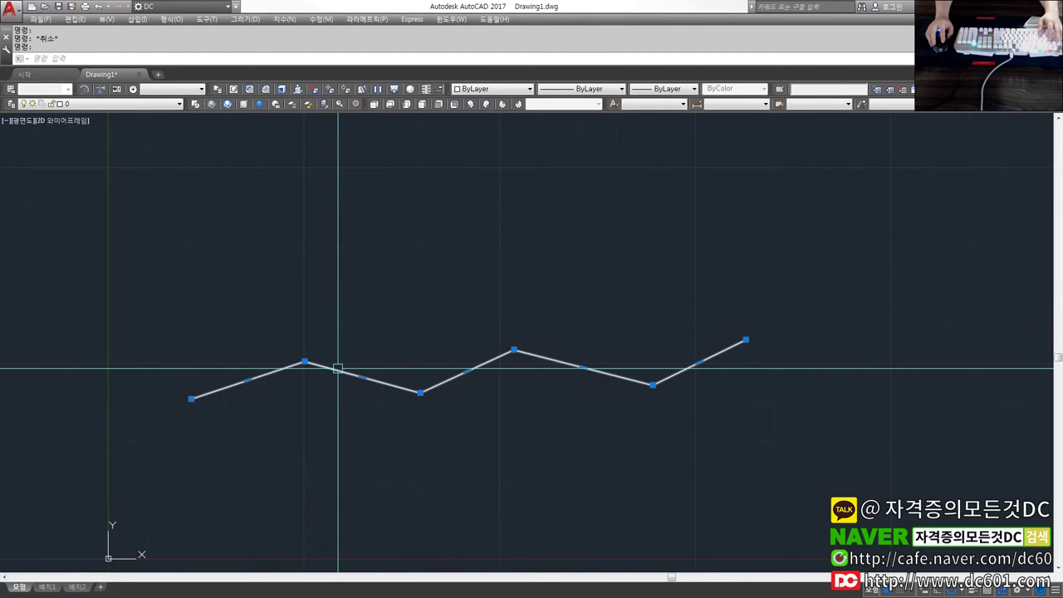
{"action": "key", "text": "Escape"}
- Read the joined zigzag's total length with LENGTHEN: 150.5101
{"action": "type", "text": "len"}
{"action": "key", "text": "Return"}
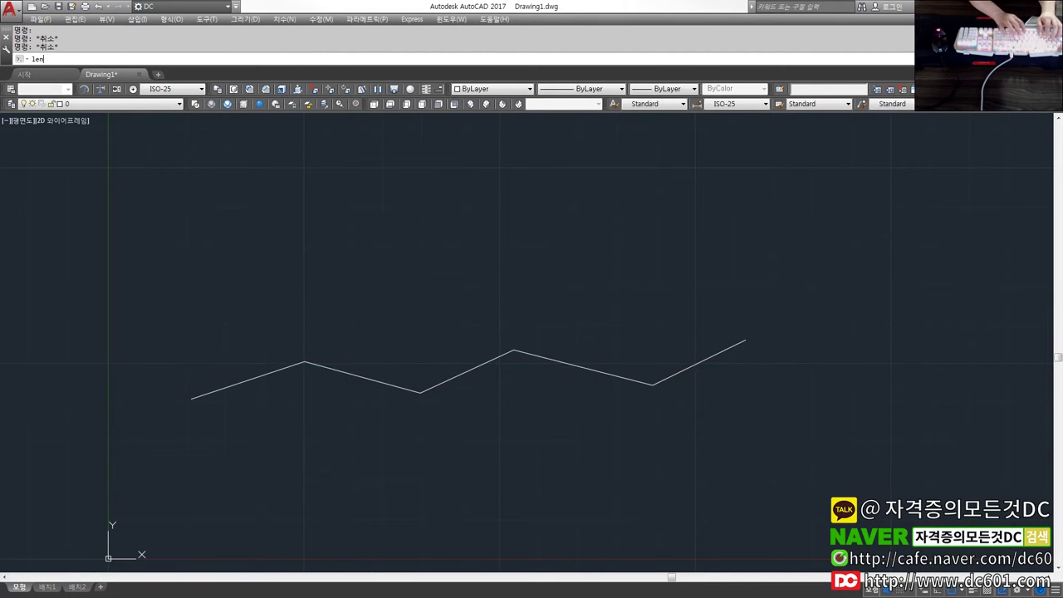
{"action": "left_click", "coordinate": [343, 373]}
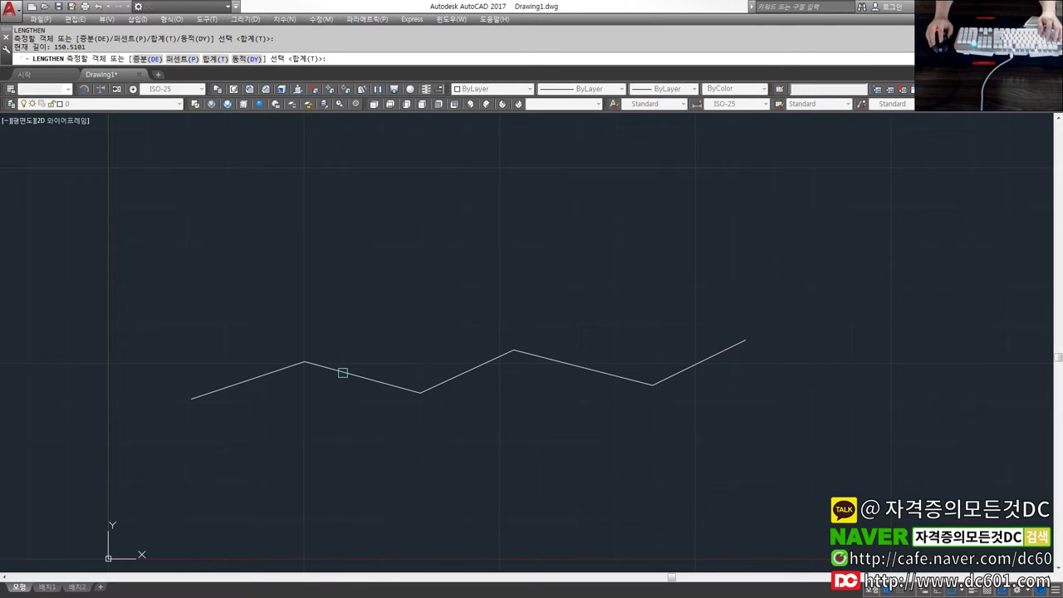
{"action": "key", "text": "Escape"}
- Explode the polyline and select each of the five resulting line segments
{"action": "type", "text": "x"}
{"action": "key", "text": "Return"}
{"action": "left_click", "coordinate": [259, 285]}
{"action": "key", "text": "Return"}
{"action": "left_click", "coordinate": [389, 374]}
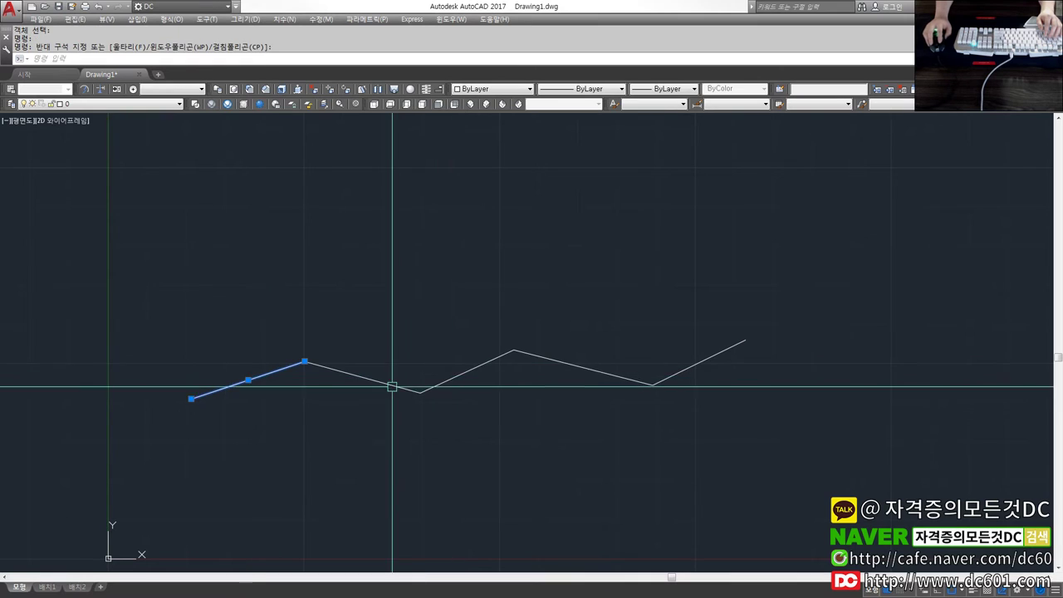
{"action": "left_click", "coordinate": [475, 382]}
{"action": "left_click", "coordinate": [422, 388]}
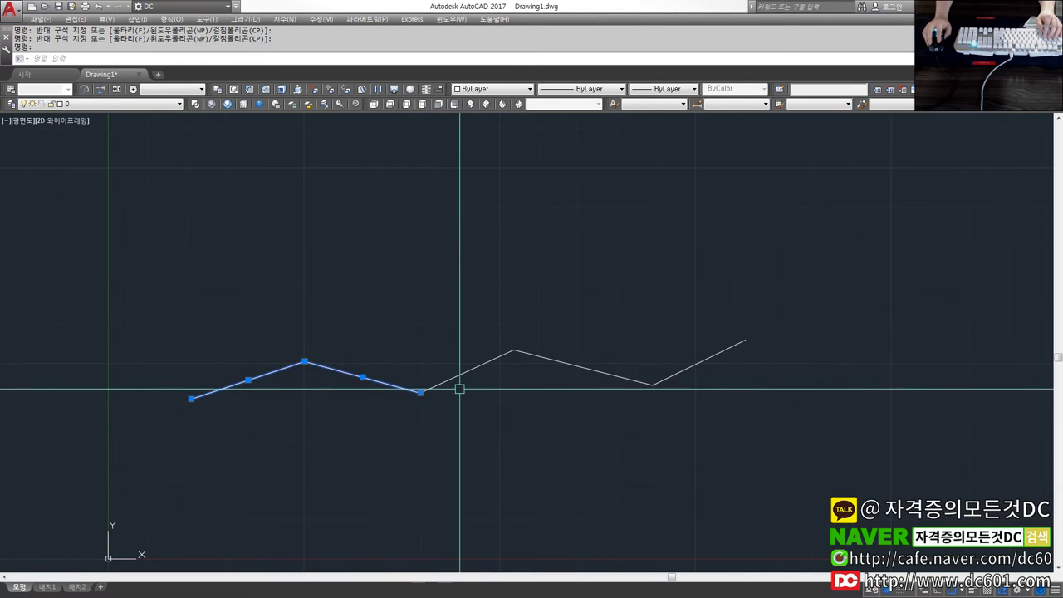
{"action": "left_click", "coordinate": [486, 363]}
{"action": "left_click", "coordinate": [623, 377]}
{"action": "left_click", "coordinate": [702, 361]}
{"action": "key", "text": "Escape"}
{"action": "key", "text": "Escape"}
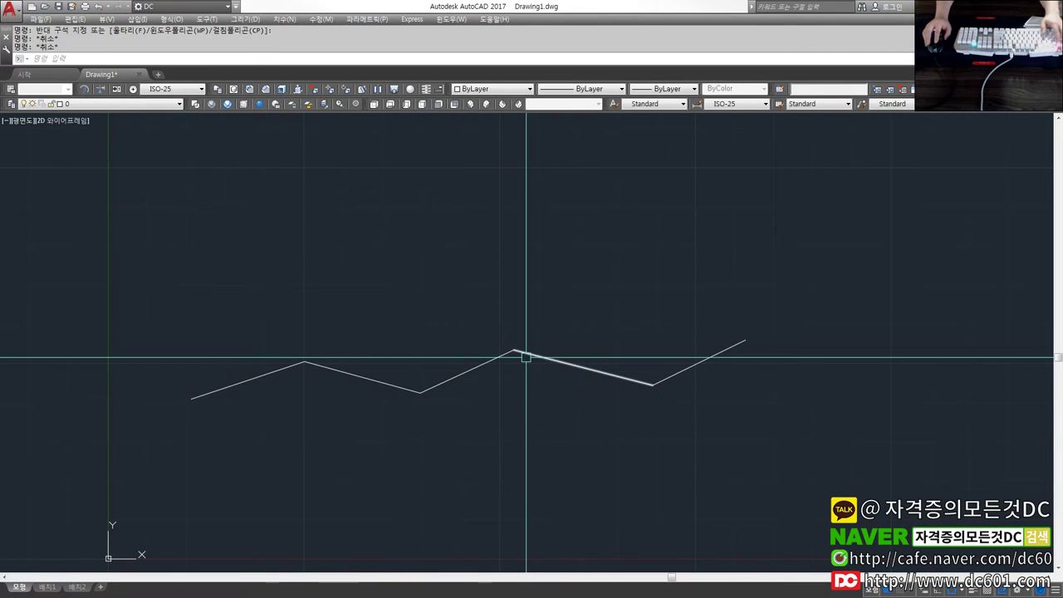
- With PEDIT, convert the first segment to a polyline and join the other four onto it
{"action": "type", "text": "pe"}
{"action": "key", "text": "Return"}
{"action": "left_click", "coordinate": [290, 364]}
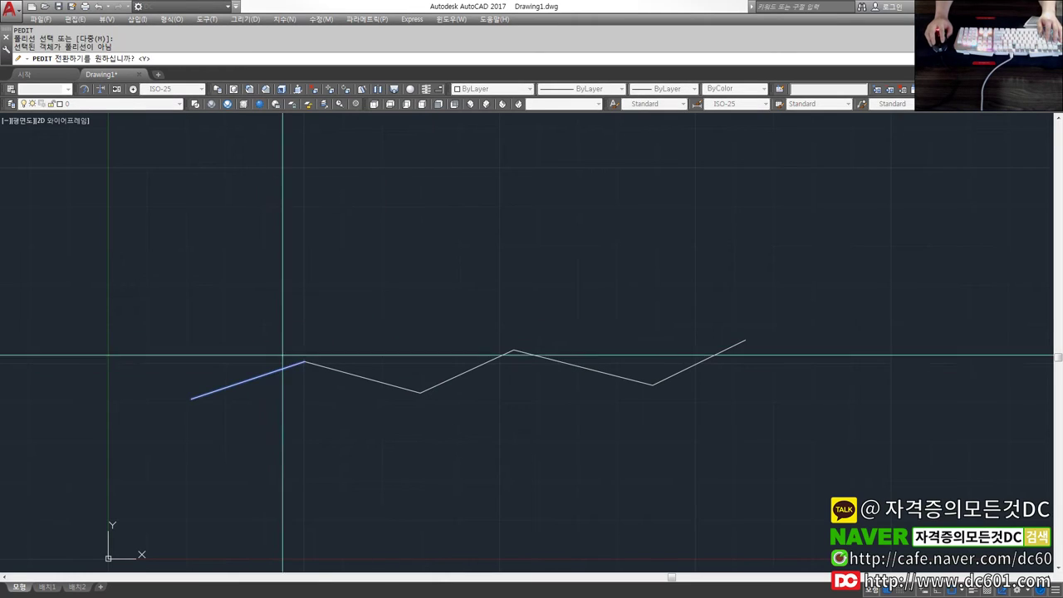
{"action": "key", "text": "Return"}
{"action": "type", "text": "j"}
{"action": "key", "text": "Return"}
{"action": "left_click", "coordinate": [831, 221]}
{"action": "left_click", "coordinate": [197, 447]}
{"action": "key", "text": "Return"}
{"action": "key", "text": "Return"}
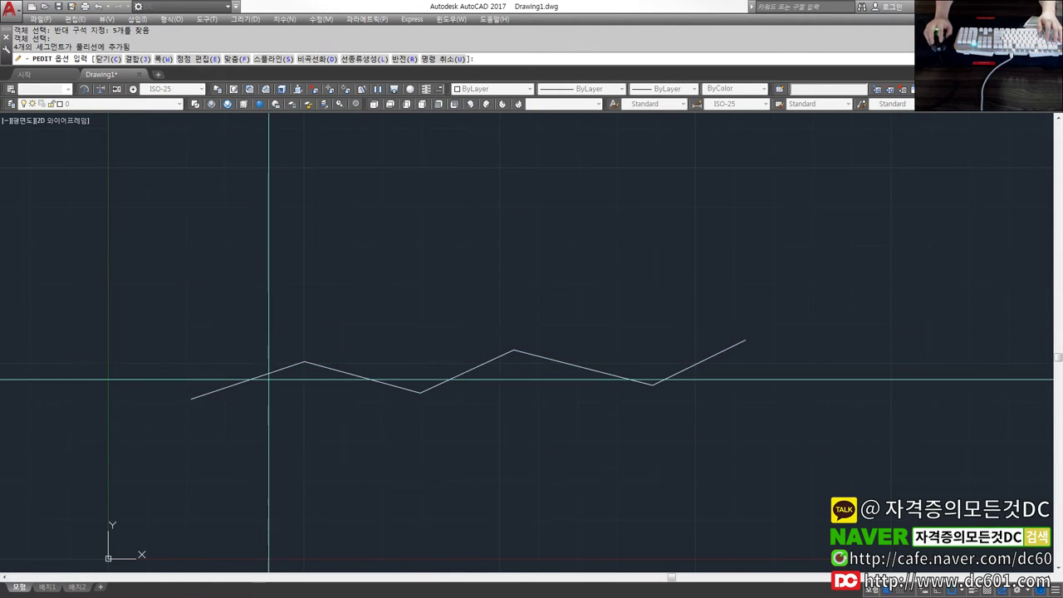
{"action": "left_click", "coordinate": [269, 373]}
{"action": "key", "text": "Return"}
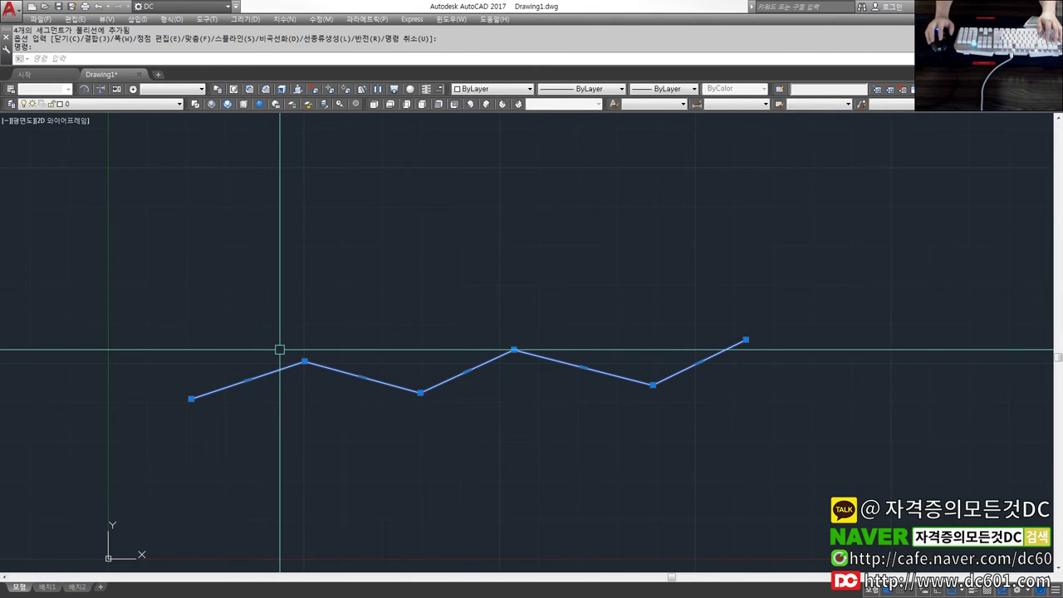
{"action": "key", "text": "Escape"}
{"action": "key", "text": "Escape"}
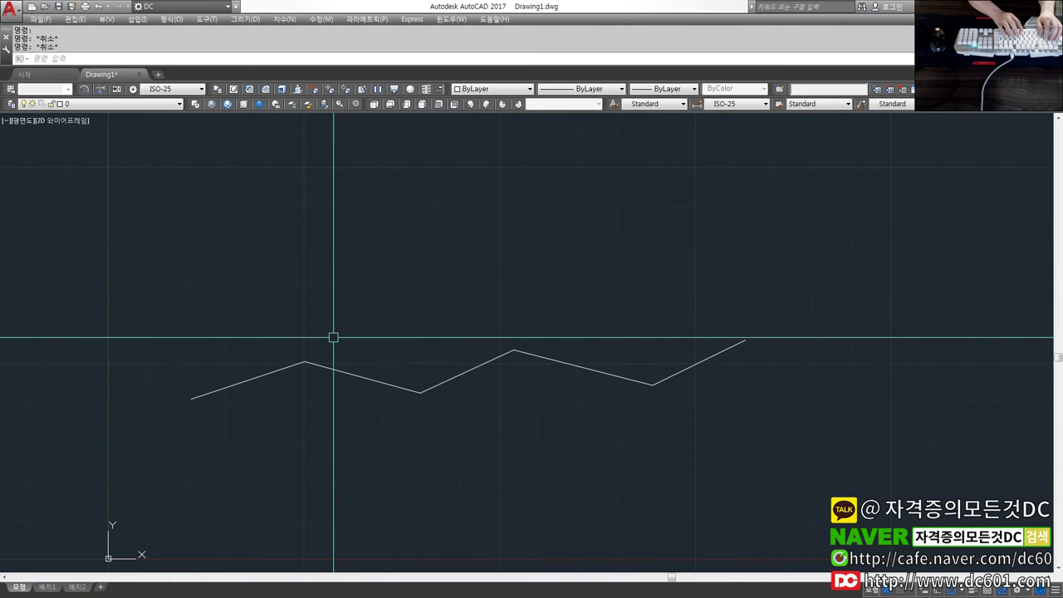
{"action": "type", "text": "len"}
- Measure the zigzag with LENGTHEN and highlight the 150.5101 length in the history
{"action": "key", "text": "Return"}
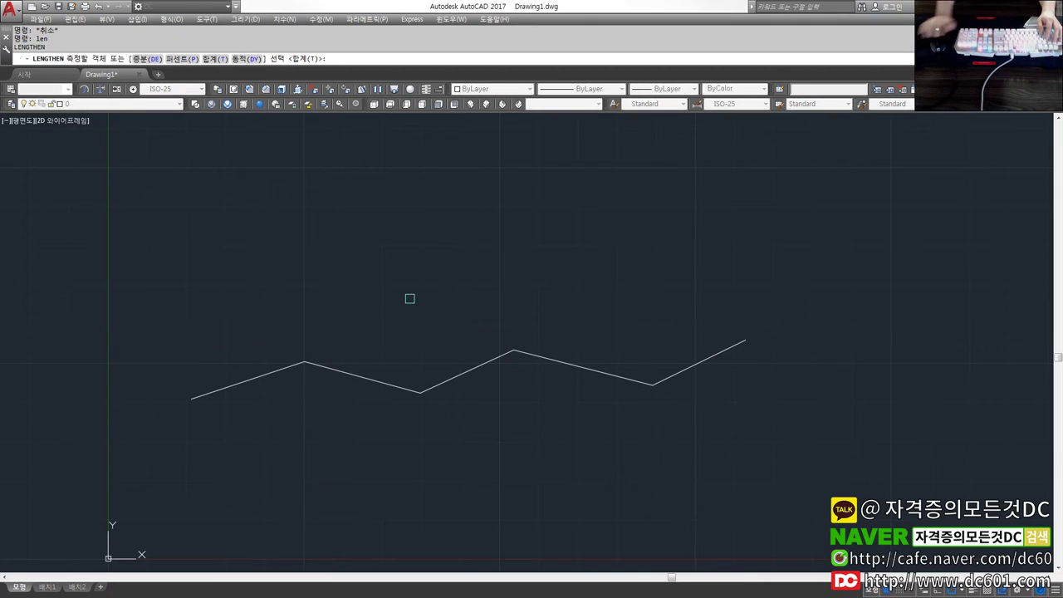
{"action": "left_click", "coordinate": [143, 46]}
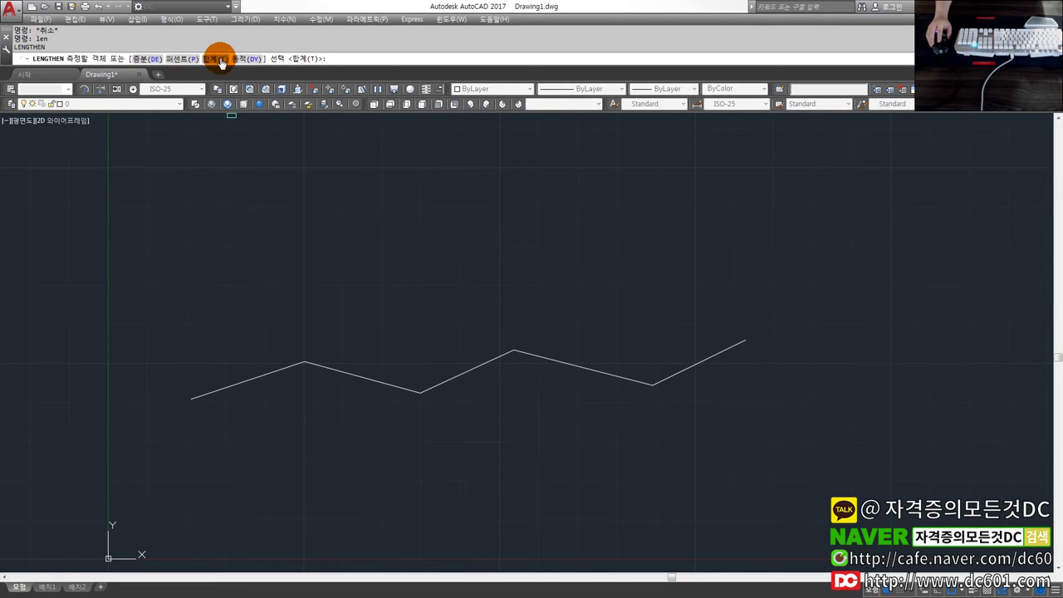
{"action": "left_click", "coordinate": [193, 80]}
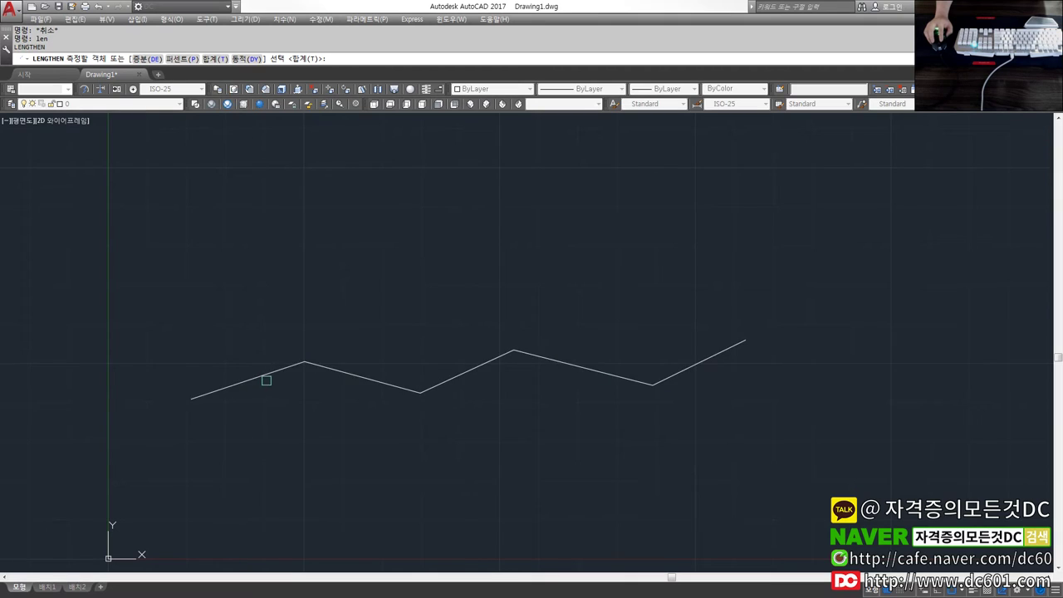
{"action": "left_click", "coordinate": [266, 379]}
{"action": "right_click", "coordinate": [39, 47]}
{"action": "left_click", "coordinate": [52, 43]}
{"action": "left_click_drag", "start_coordinate": [54, 47], "coordinate": [98, 41]}
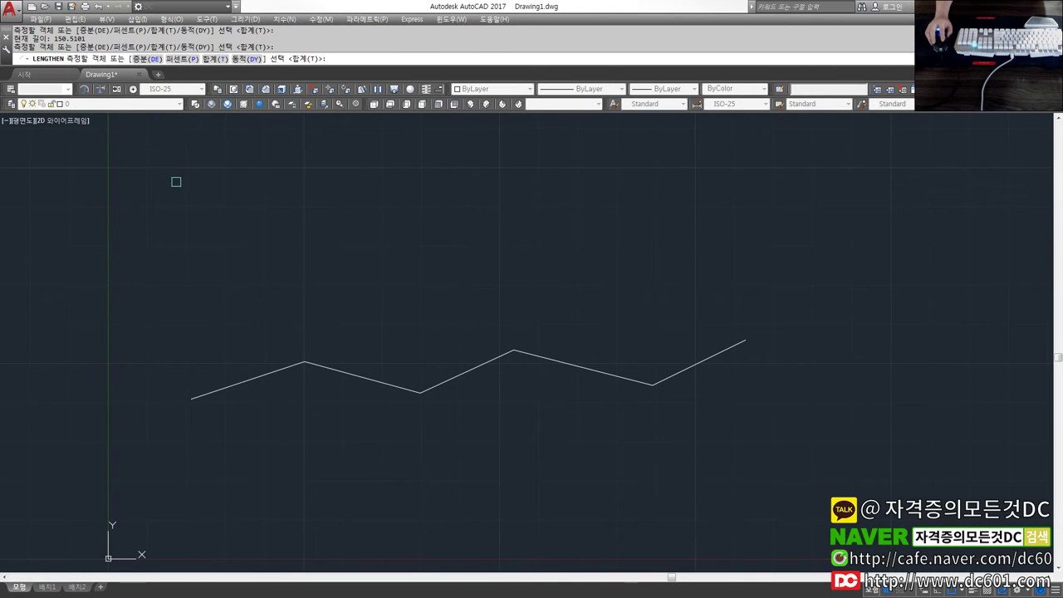
- Cancel the Total option, remeasure the zigzag, and open Drawing Units with UN
{"action": "type", "text": "t"}
{"action": "key", "text": "Return"}
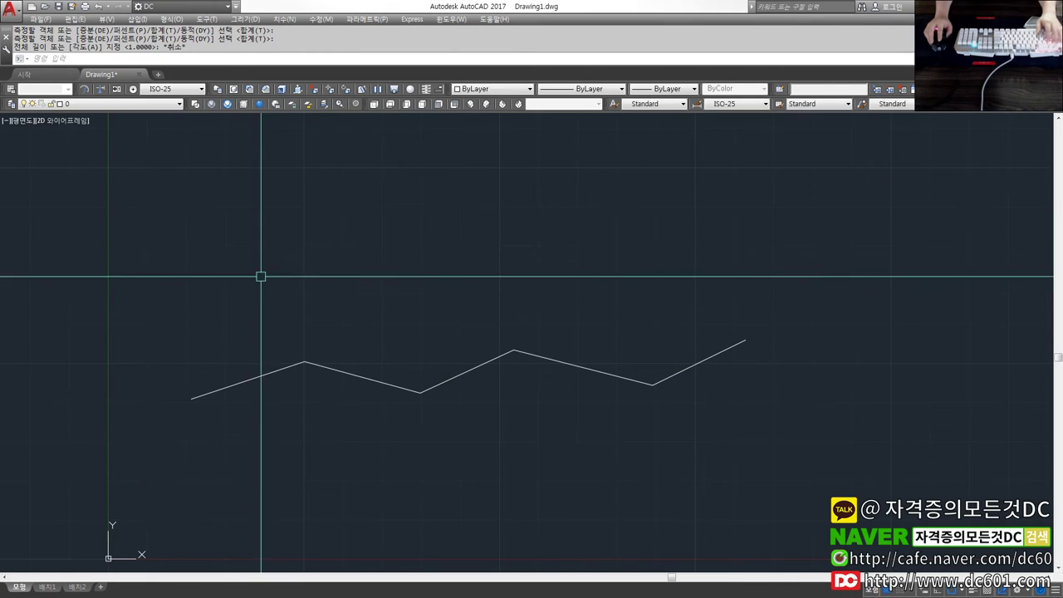
{"action": "key", "text": "Escape"}
{"action": "type", "text": "len"}
{"action": "key", "text": "Return"}
{"action": "left_click", "coordinate": [278, 374]}
{"action": "key", "text": "Escape"}
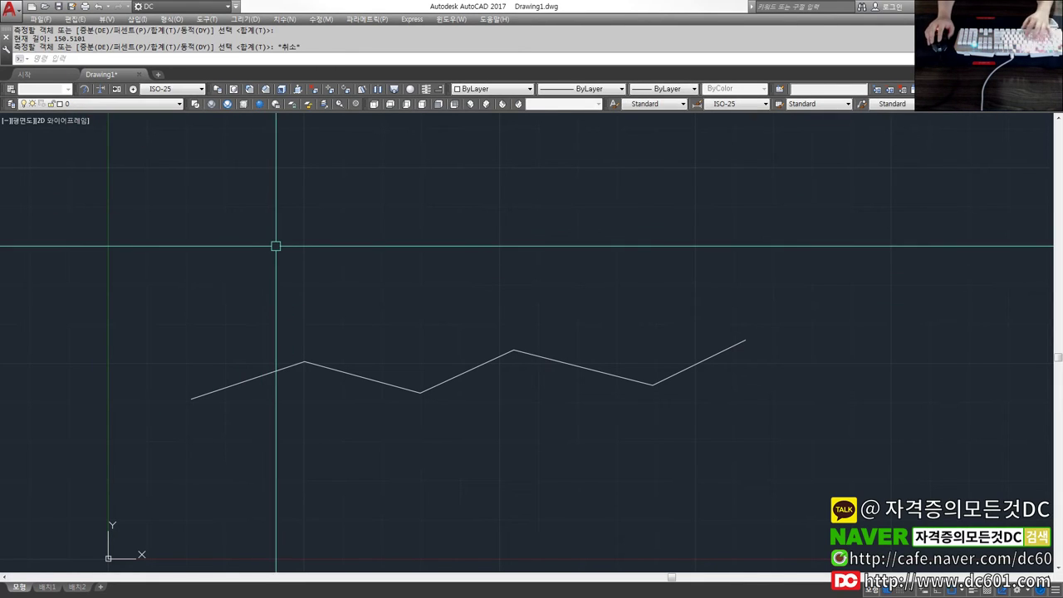
{"action": "type", "text": "un"}
{"action": "key", "text": "Return"}
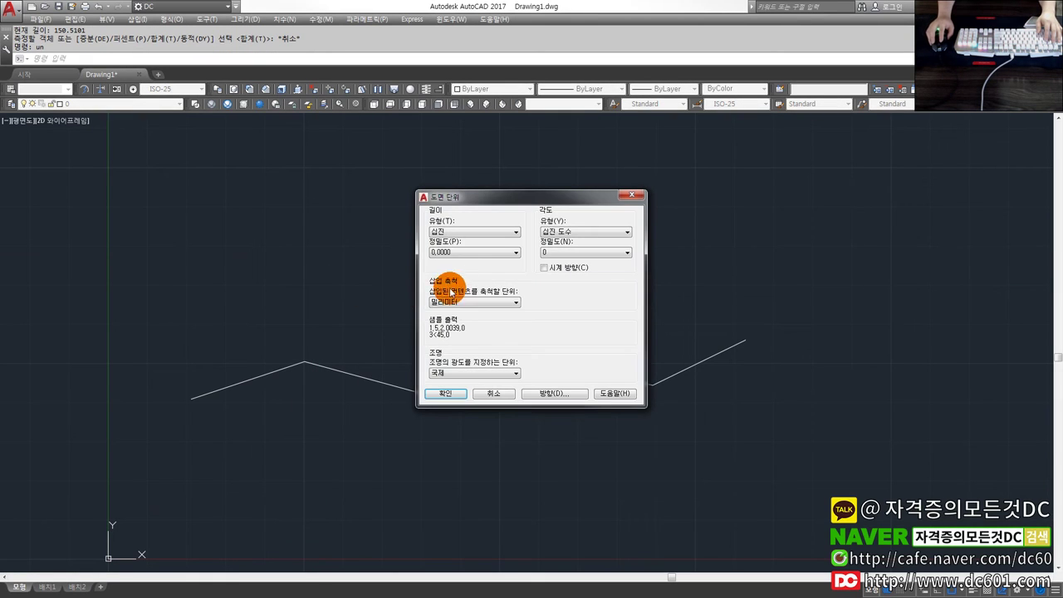
- Set the length precision to 0.00000000 in Drawing Units and confirm
{"action": "left_click", "coordinate": [465, 253]}
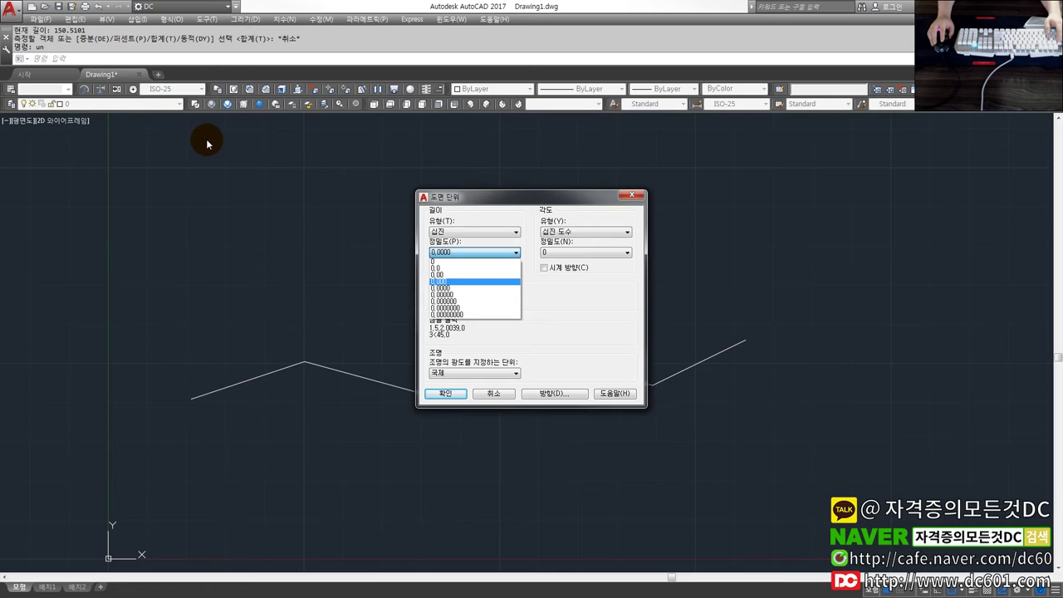
{"action": "left_click", "coordinate": [459, 314]}
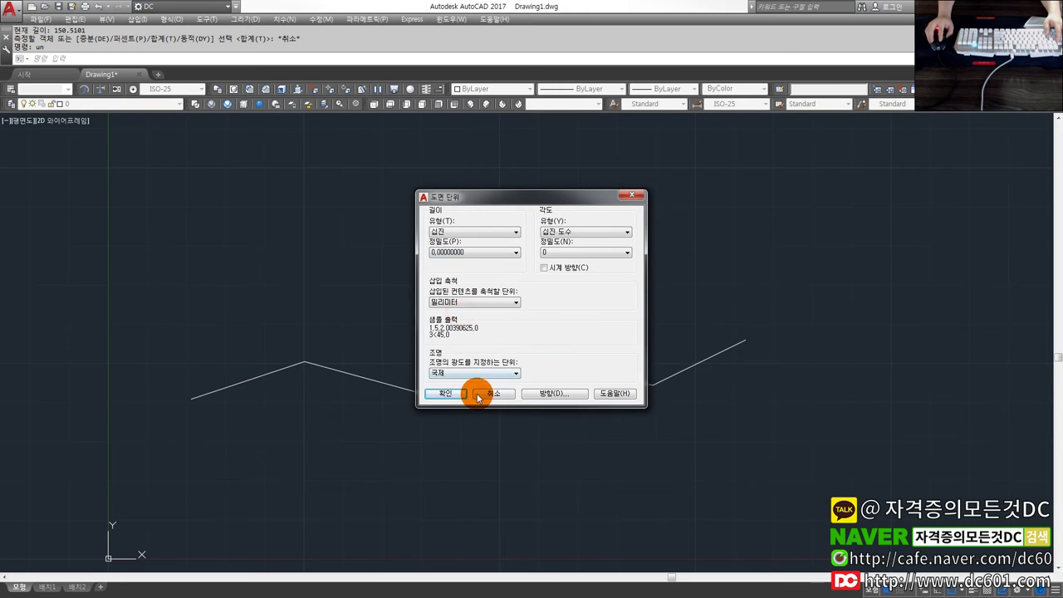
{"action": "left_click", "coordinate": [449, 395]}
{"action": "type", "text": "len"}
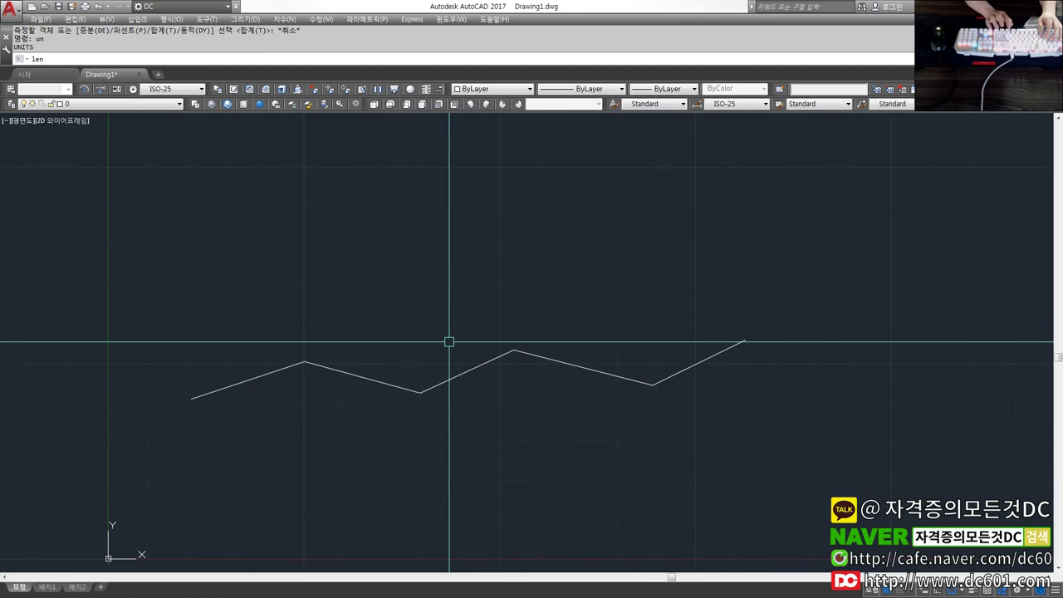
- Remeasure the zigzag with LENGTHEN, now reported as 150.51011617
{"action": "key", "text": "Return"}
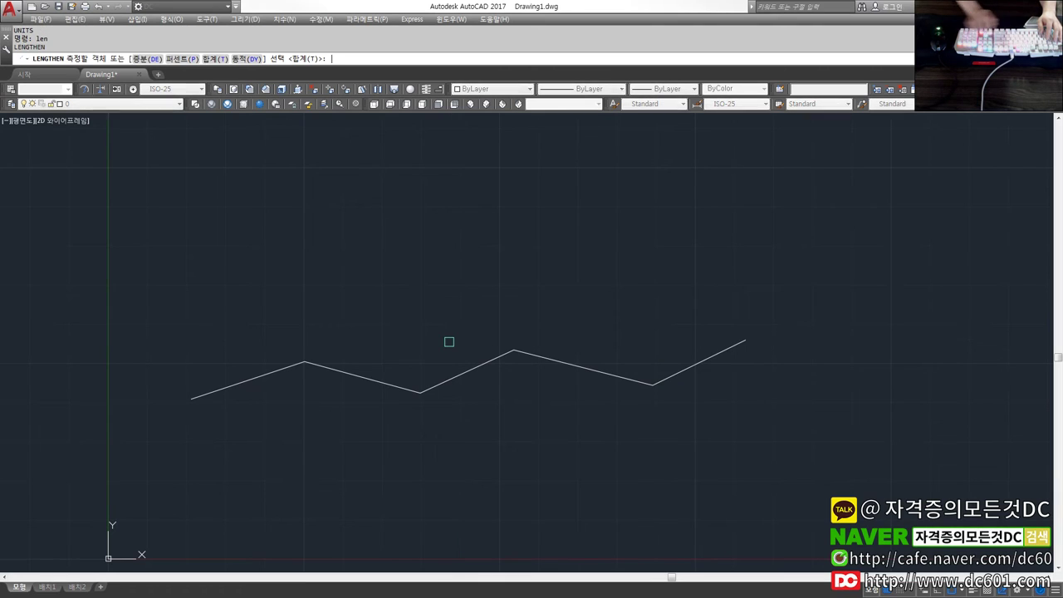
{"action": "left_click", "coordinate": [335, 370]}
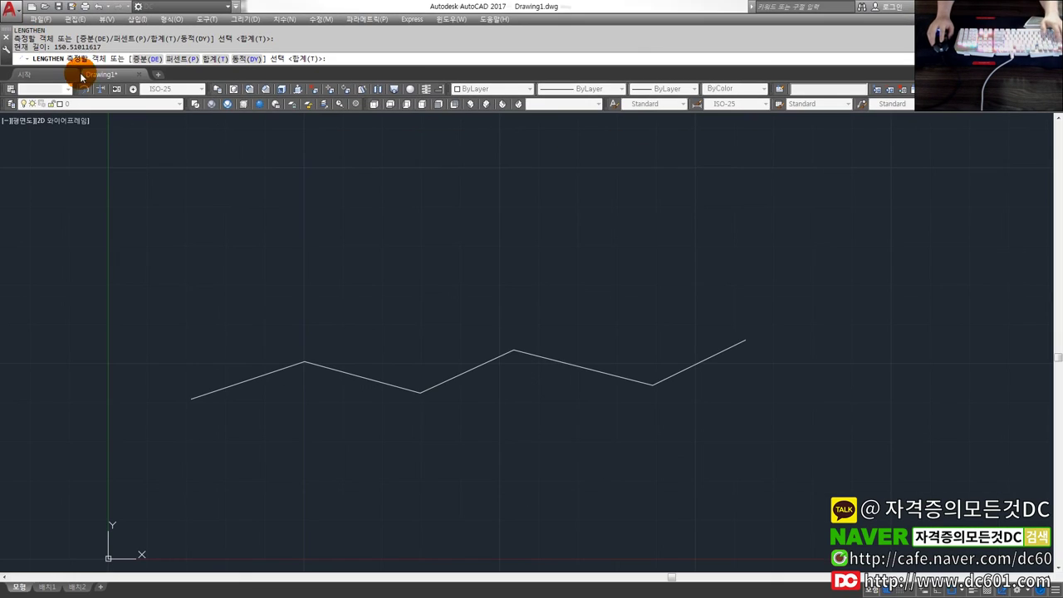
{"action": "key", "text": "Escape"}
- Highlight 150.51011617 in the F2 command history window, then close it
{"action": "key", "text": "F2"}
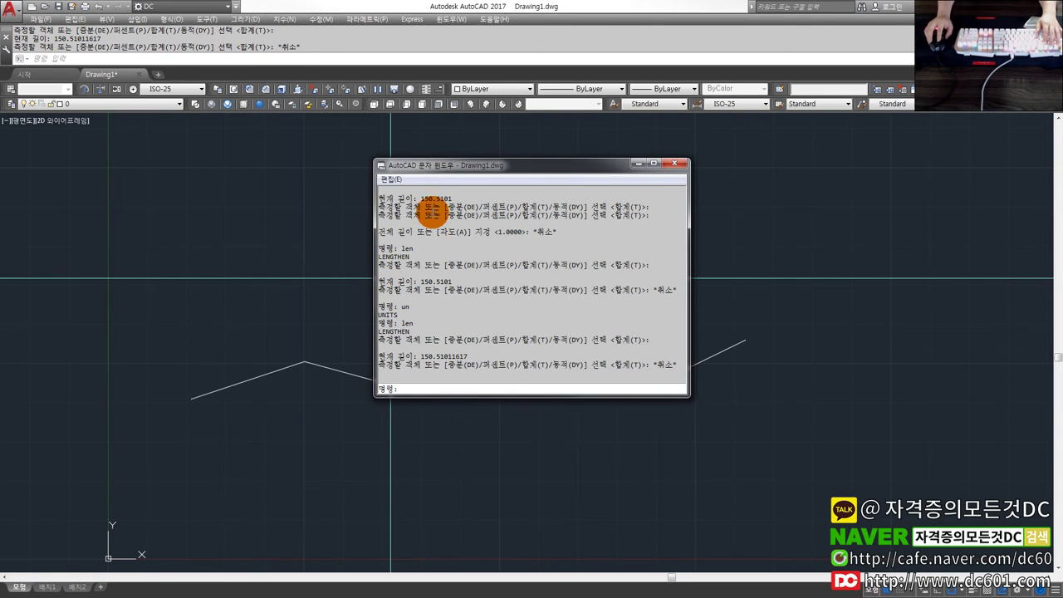
{"action": "left_click_drag", "start_coordinate": [428, 166], "coordinate": [328, 151]}
{"action": "left_click_drag", "start_coordinate": [319, 343], "coordinate": [413, 351]}
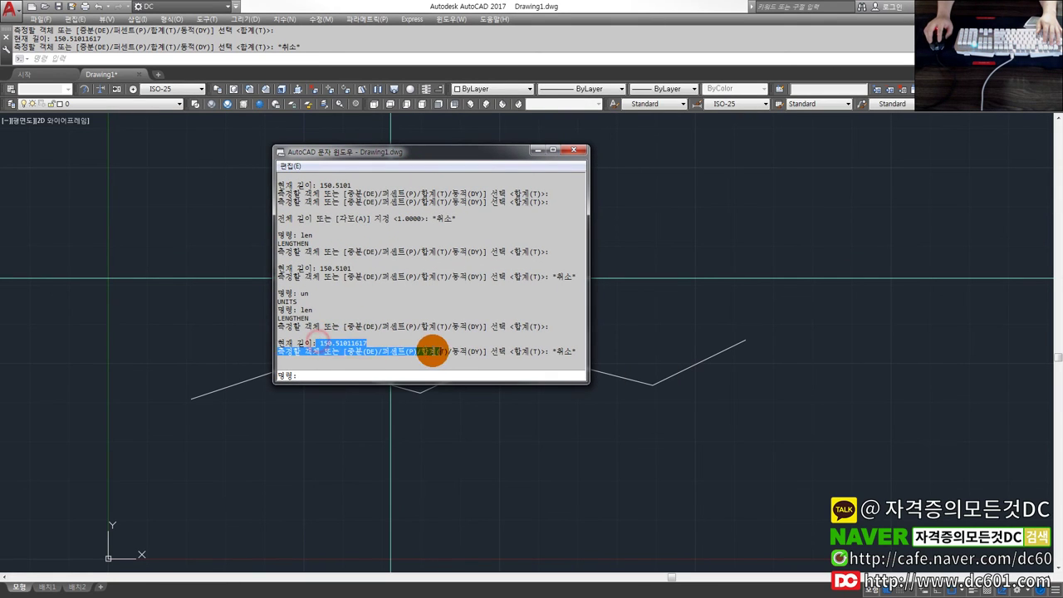
{"action": "left_click", "coordinate": [574, 154]}
{"action": "left_click", "coordinate": [595, 371]}
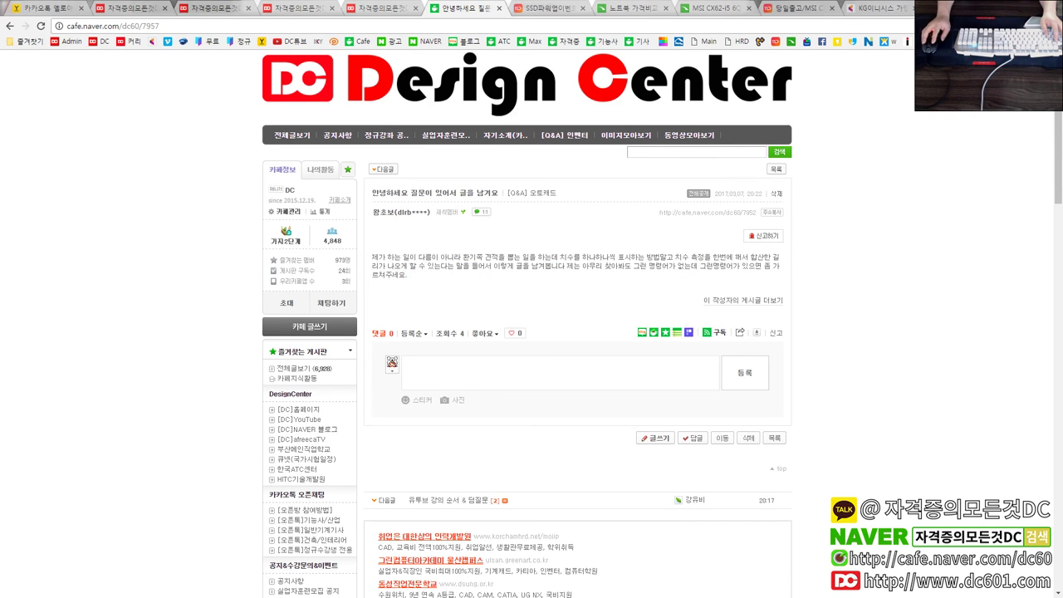
{"action": "key", "text": "Escape"}
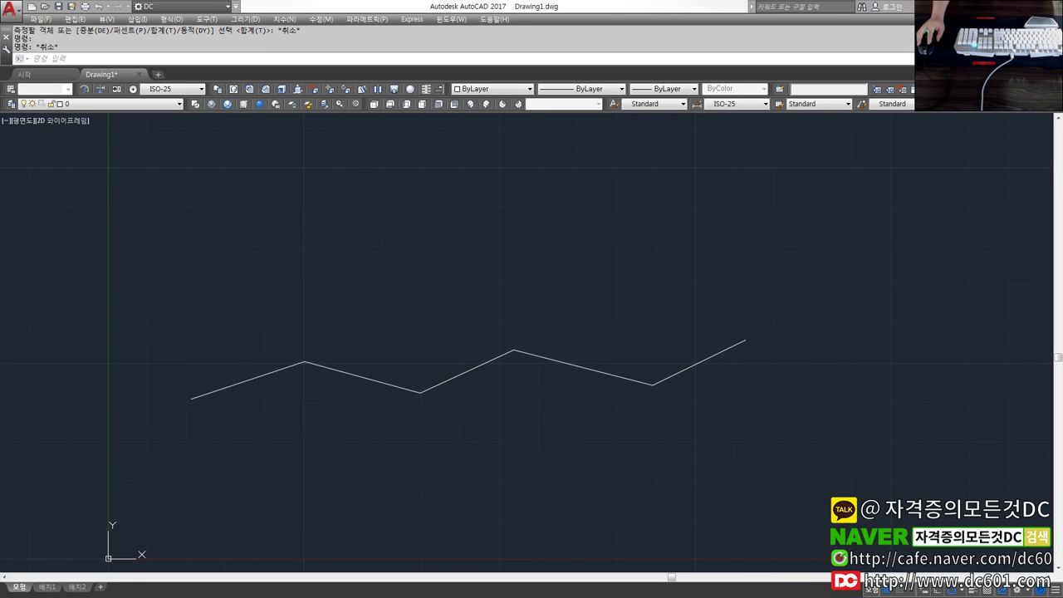
- Bring the Chrome window with the cafe.naver.com Design Center post in front of Drawing1
{"action": "key", "text": "alt+Tab"}
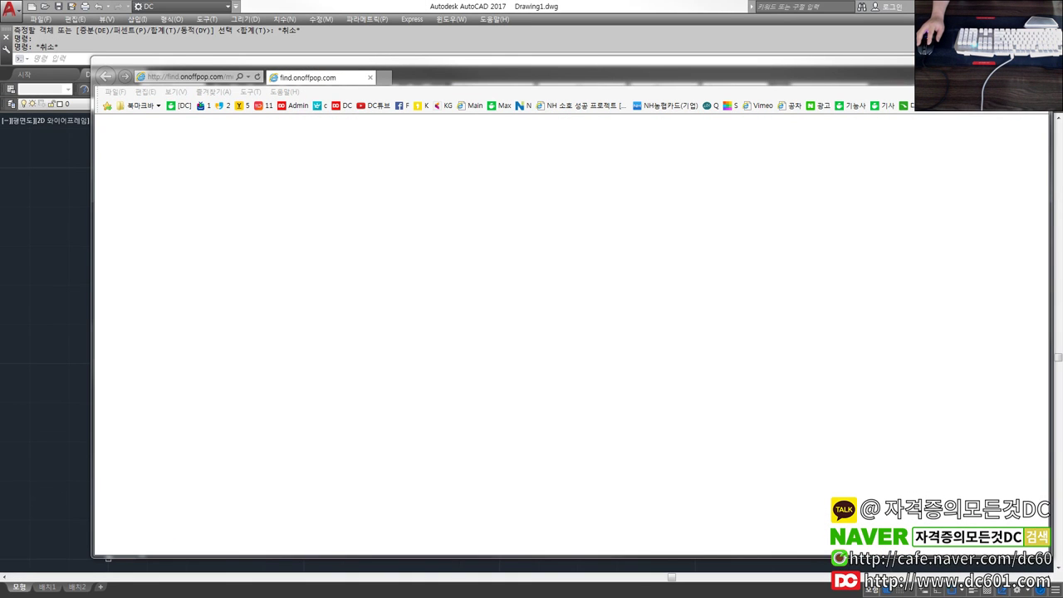
{"action": "key", "text": "alt+Tab"}
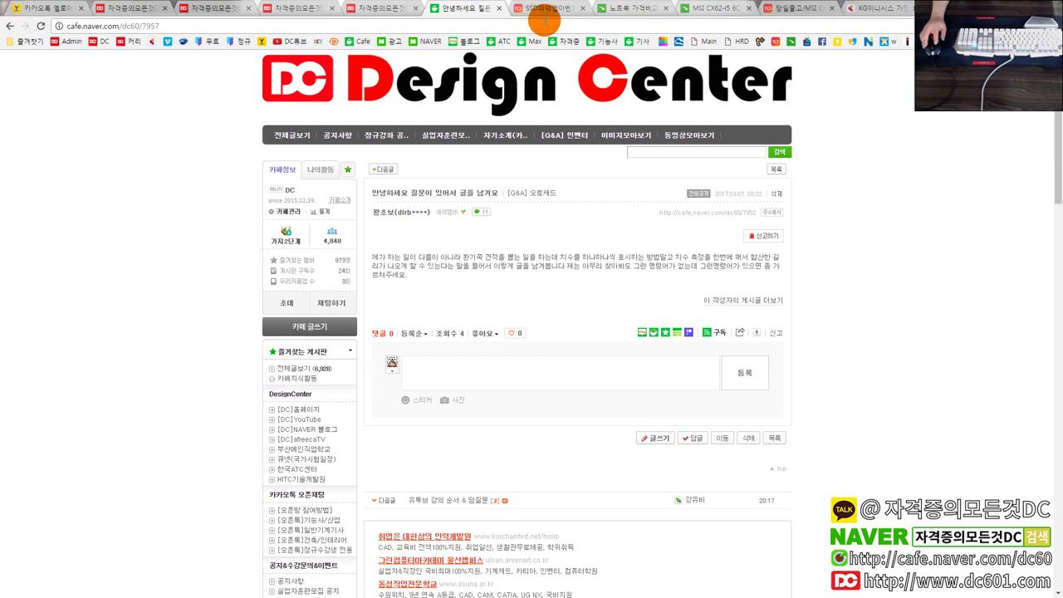